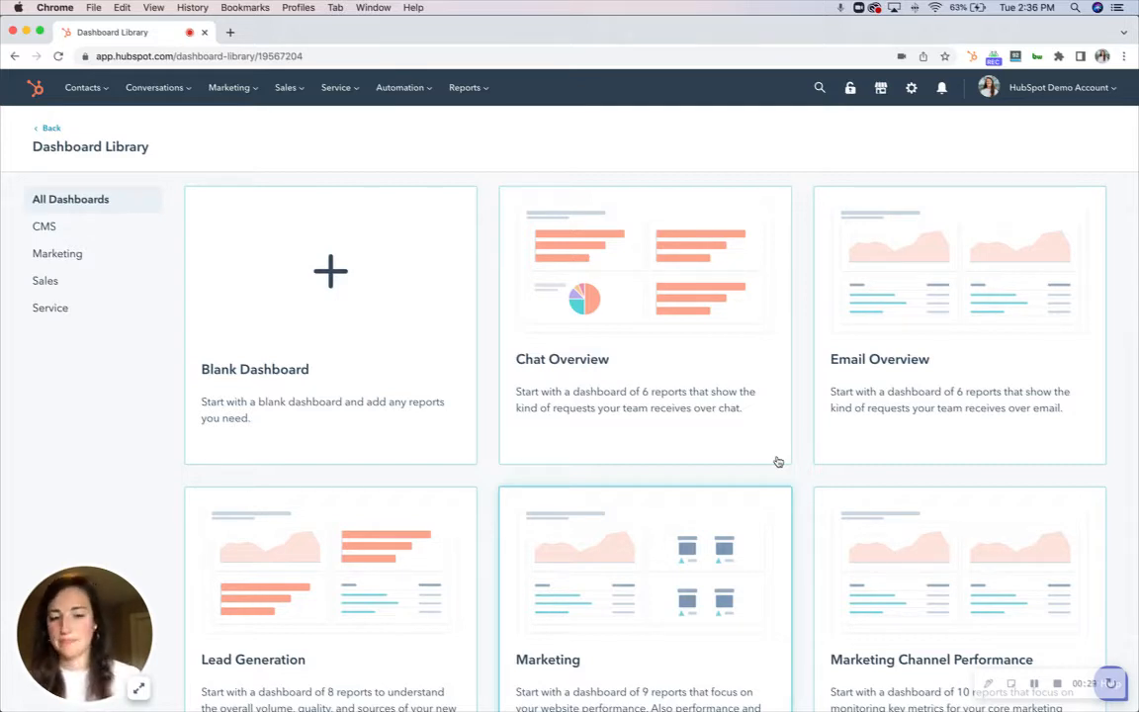
# Open the Deals board and switch it to the Sales Pipeline
pyautogui.click(290, 88)
pyautogui.click(291, 131)
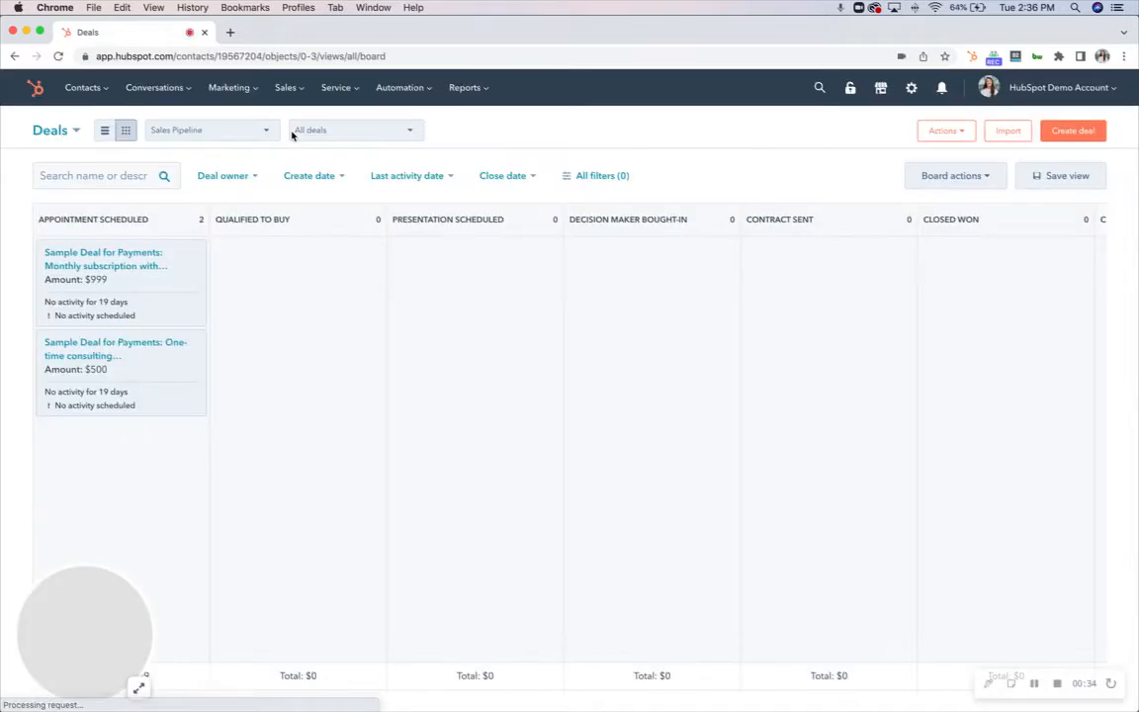
pyautogui.click(250, 137)
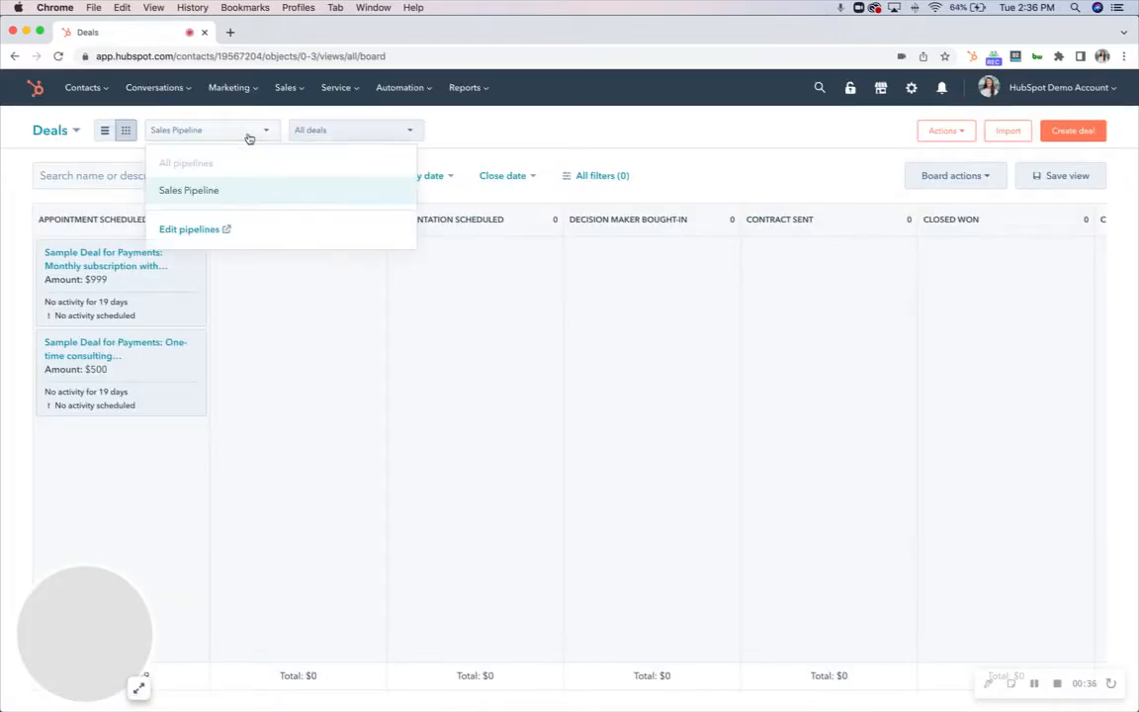
pyautogui.click(203, 192)
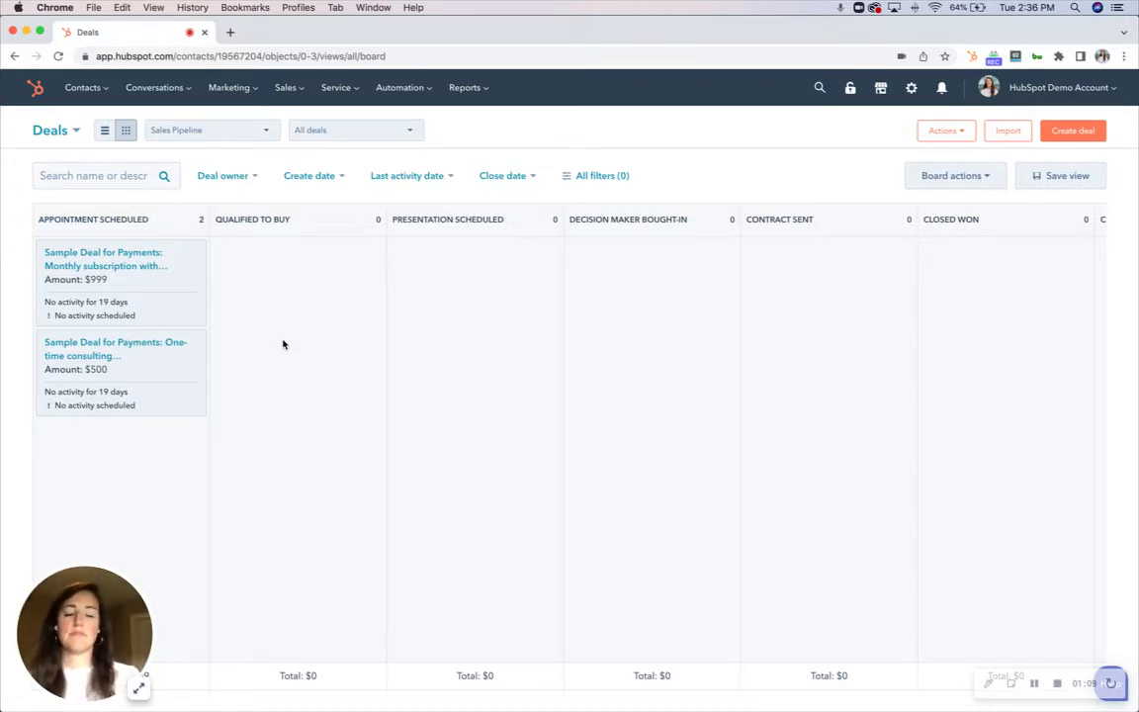
# Start a new deal and name it test deal - hubspot support
pyautogui.click(1070, 134)
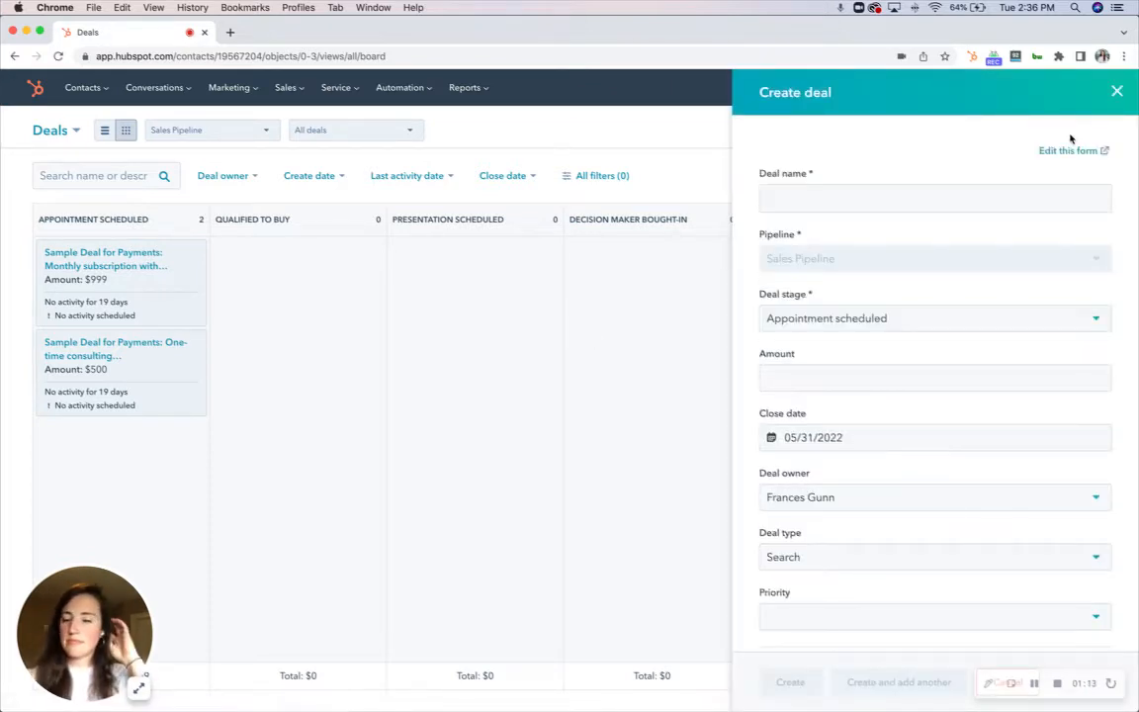
pyautogui.click(917, 198)
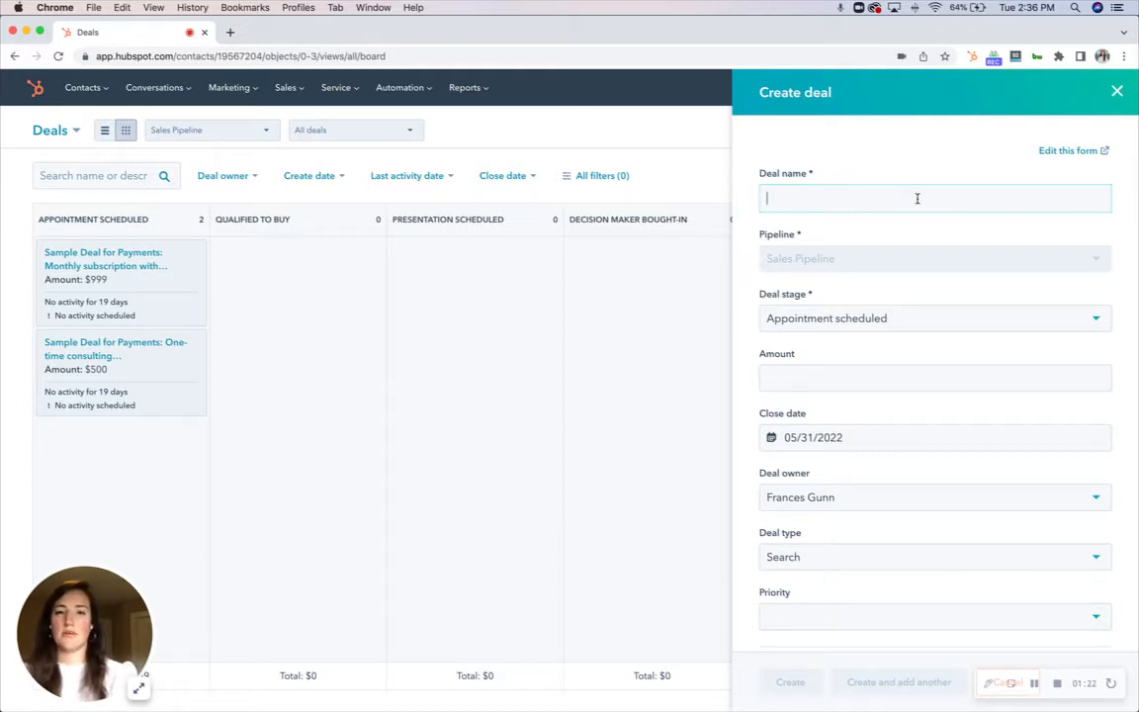
pyautogui.write('te')
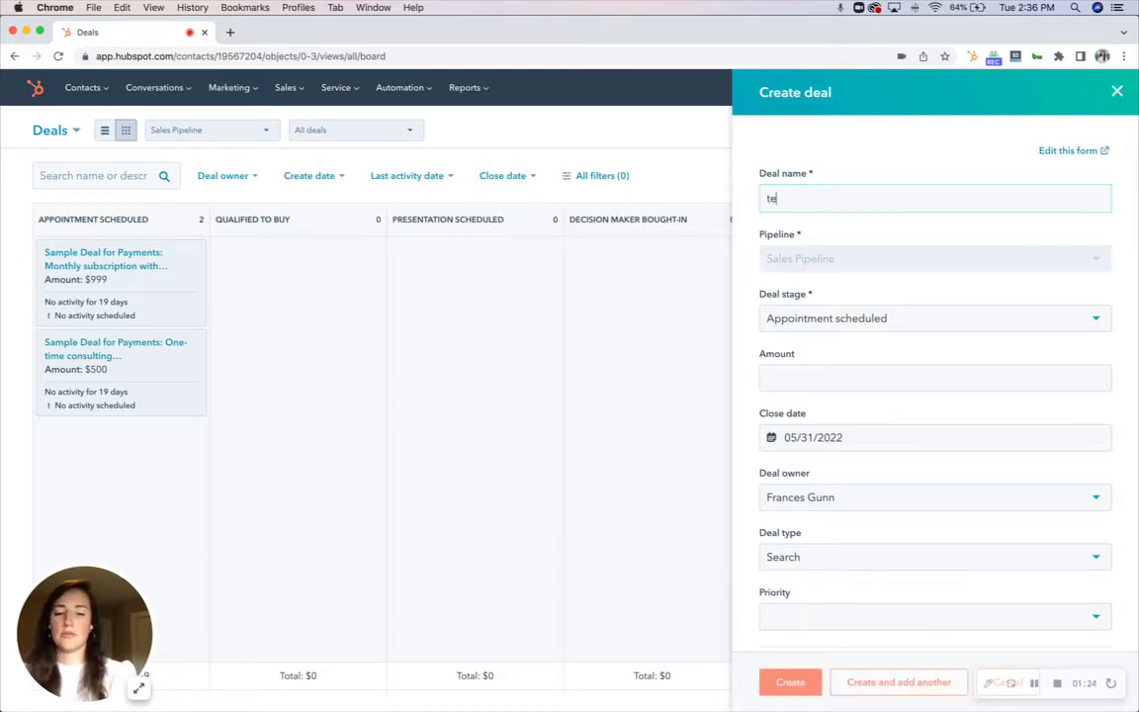
pyautogui.write('st deal - h')
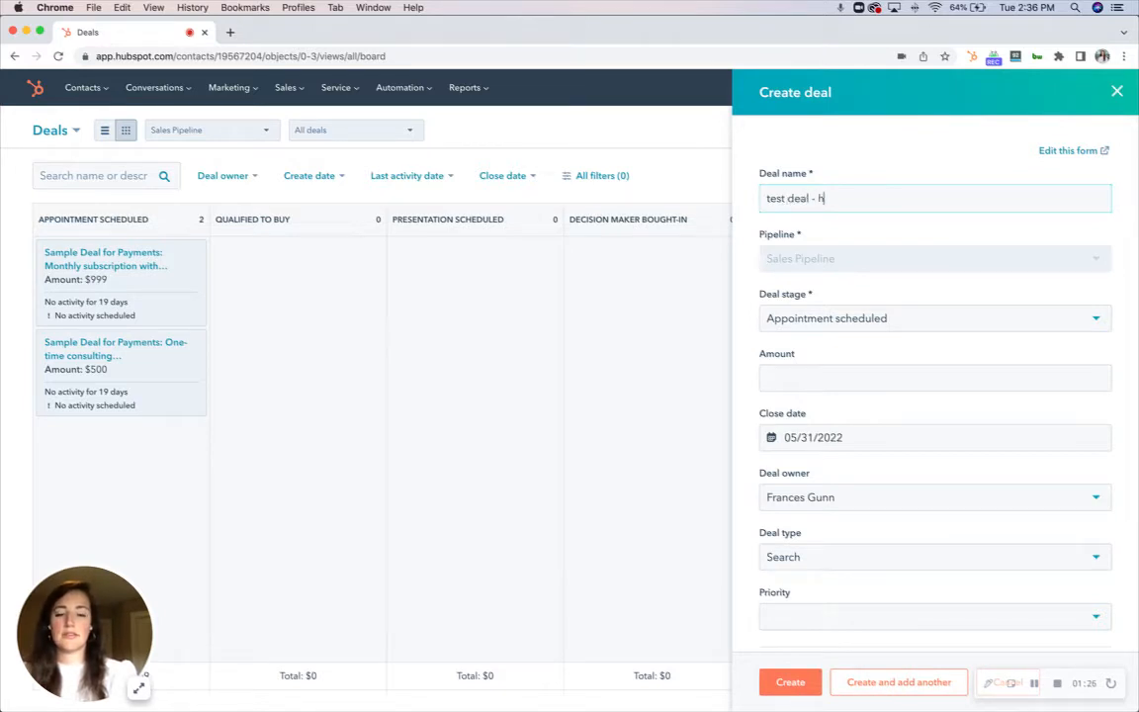
pyautogui.write('ubspot support')
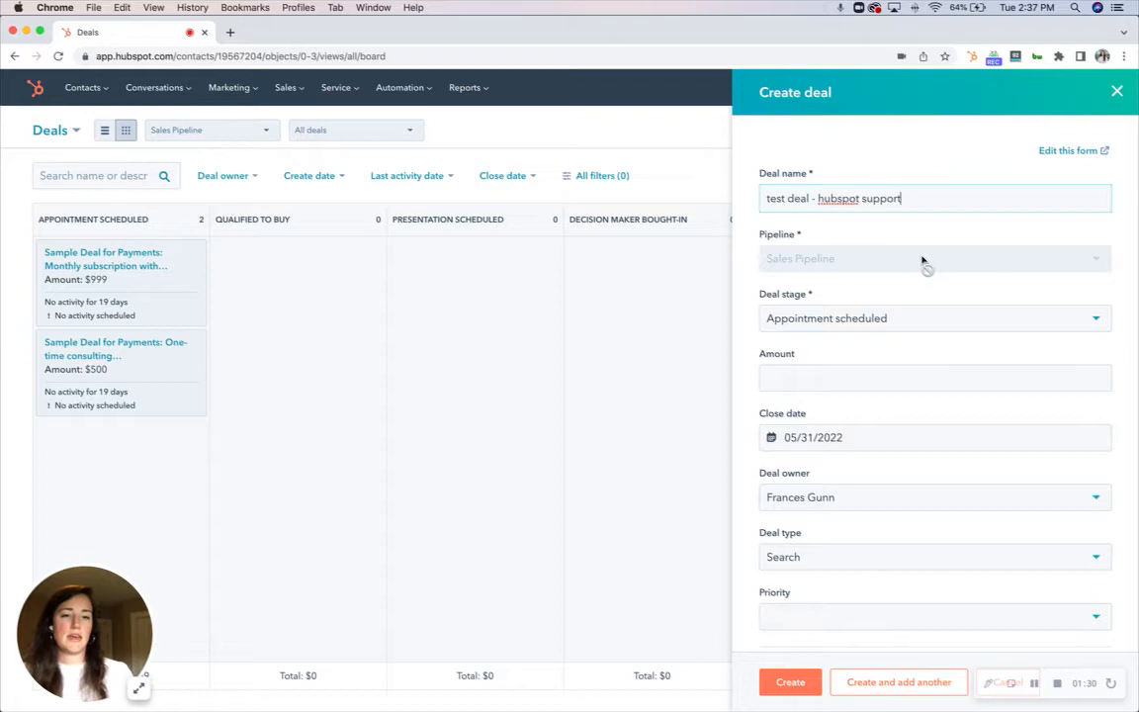
# Browse the deal stage options and choose Appointment scheduled for the new deal
pyautogui.scroll(-1, 922, 262)
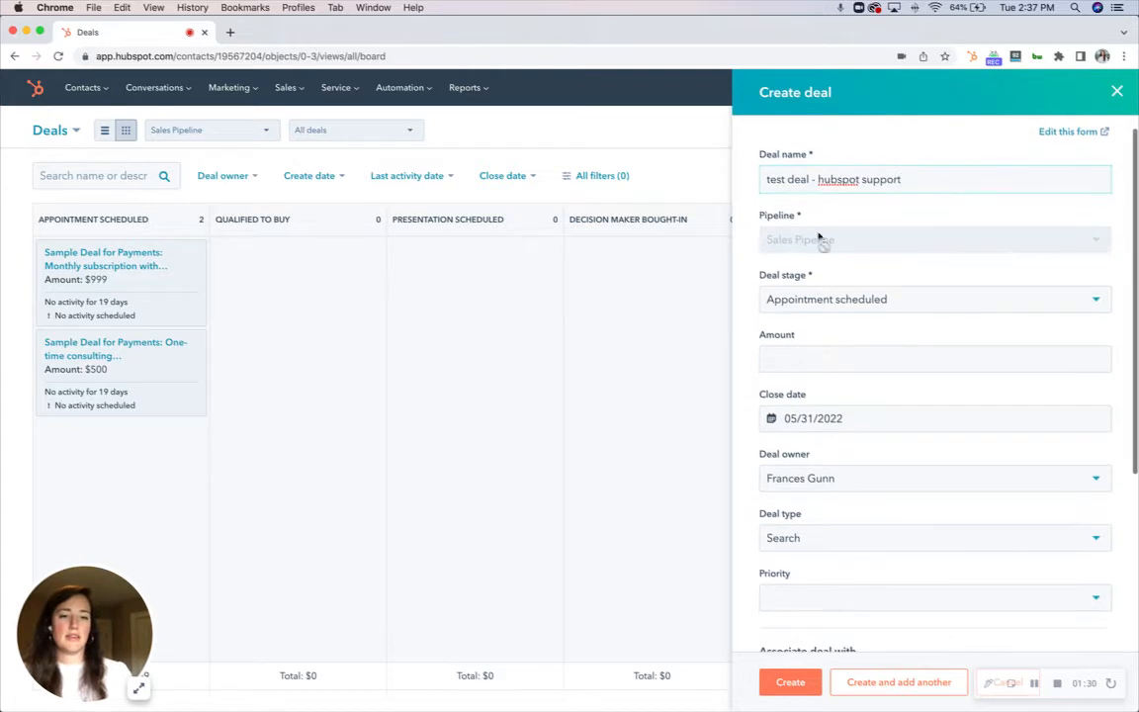
pyautogui.scroll(-1, 808, 240)
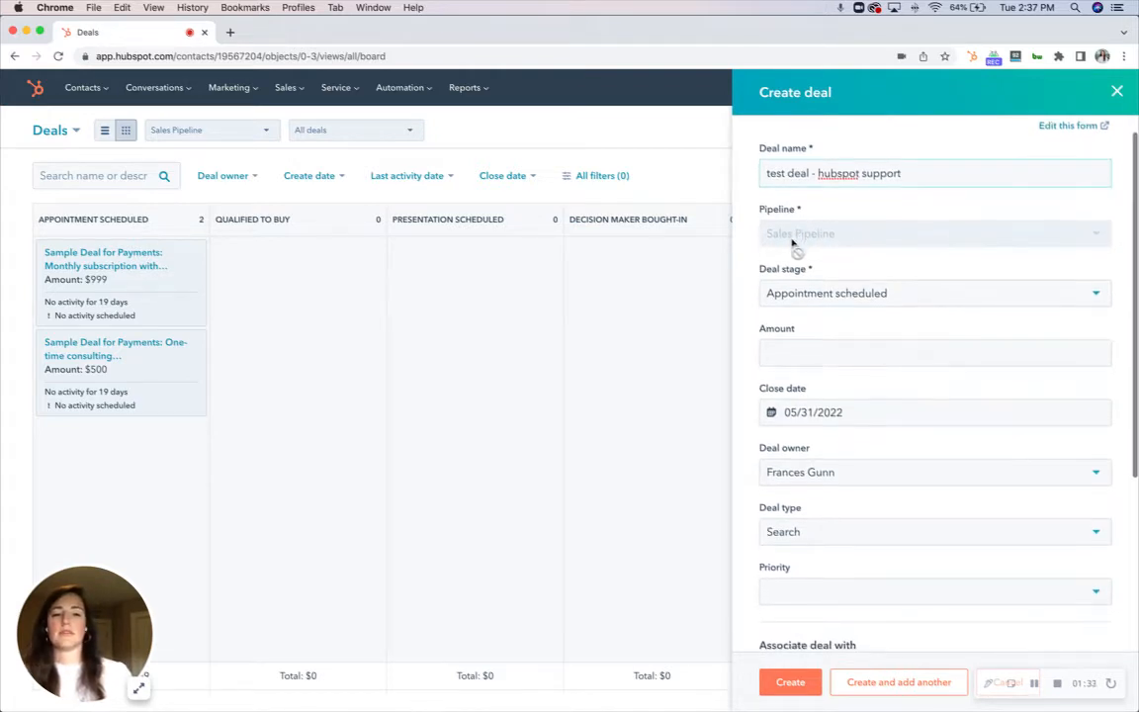
pyautogui.scroll(-1, 919, 245)
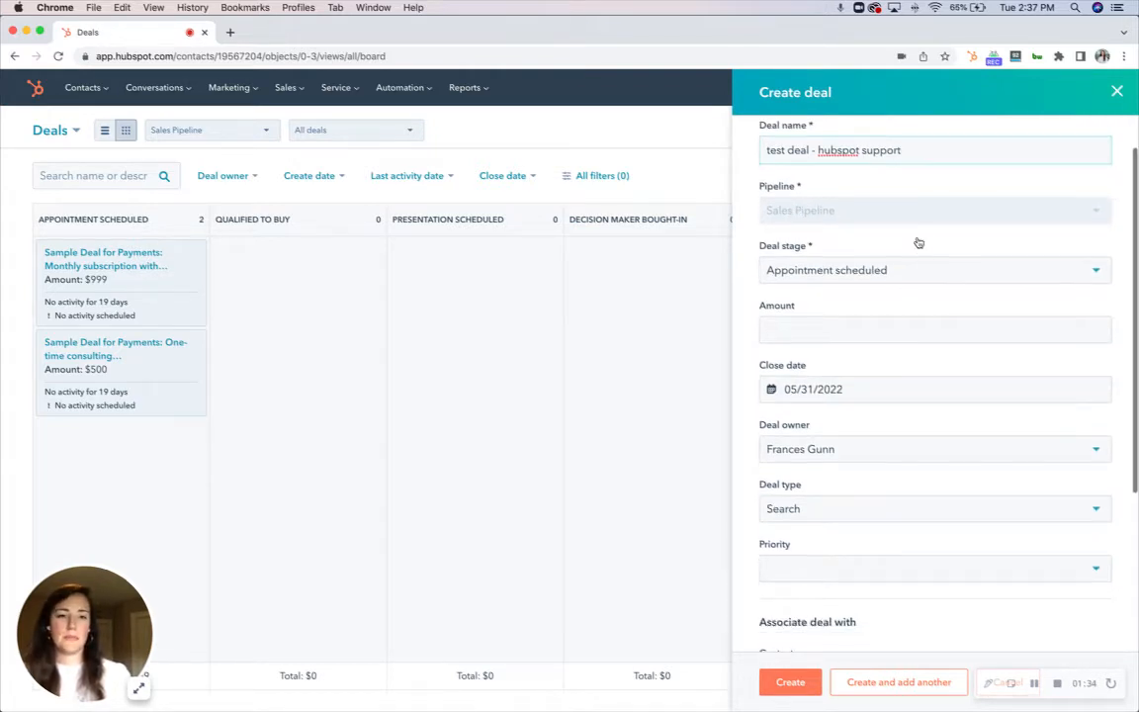
pyautogui.click(857, 275)
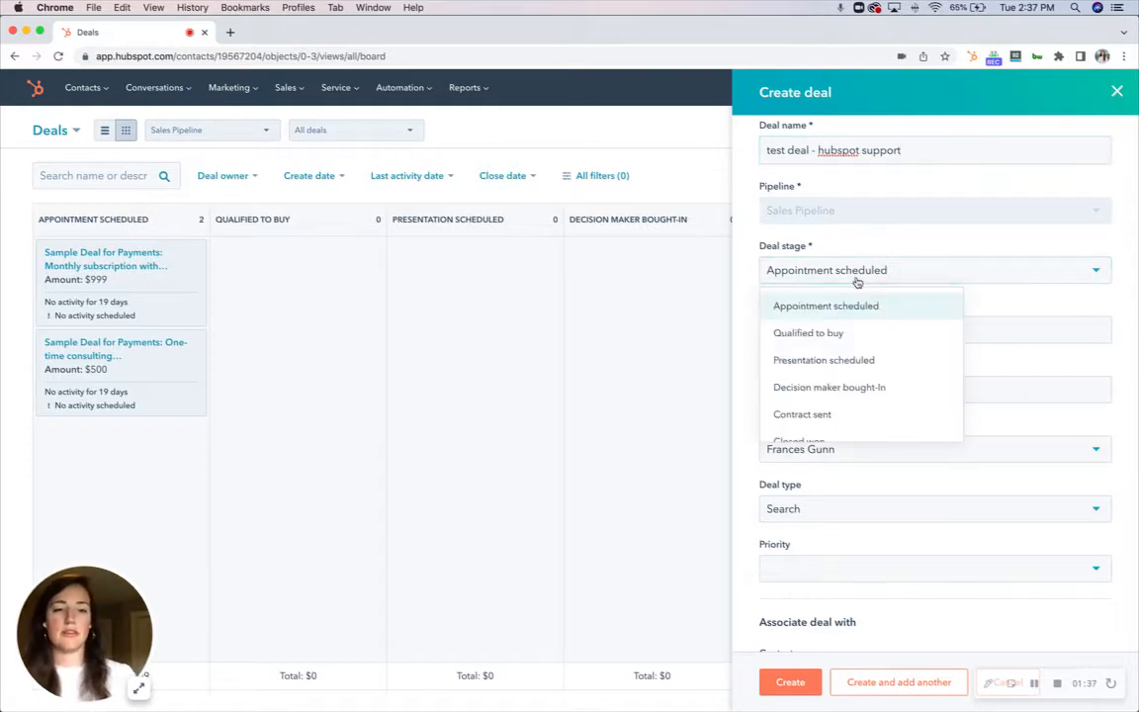
pyautogui.scroll(-1, 890, 320)
pyautogui.scroll(-2, 890, 320)
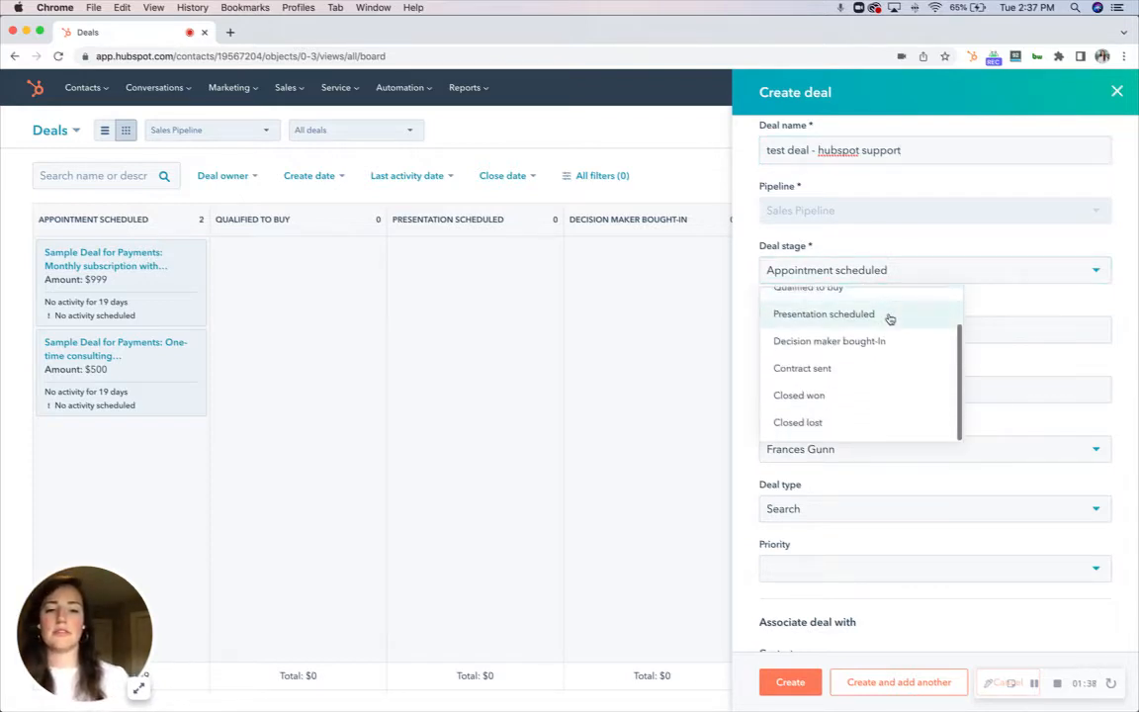
pyautogui.scroll(3, 890, 320)
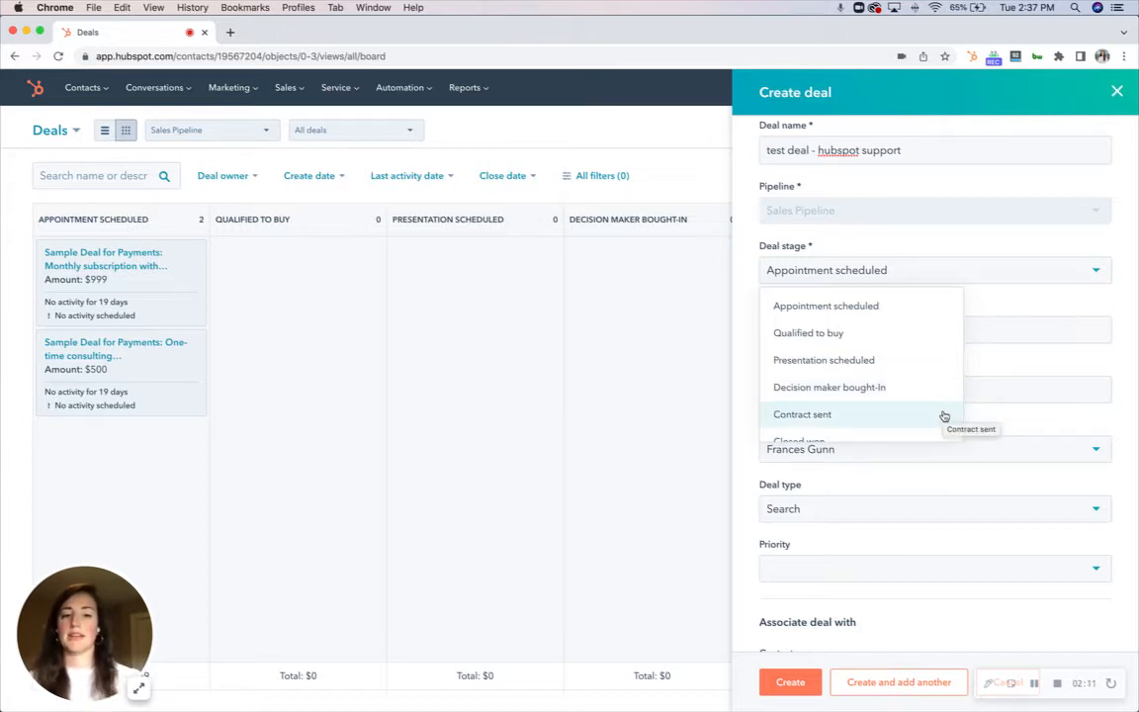
pyautogui.scroll(-2, 942, 415)
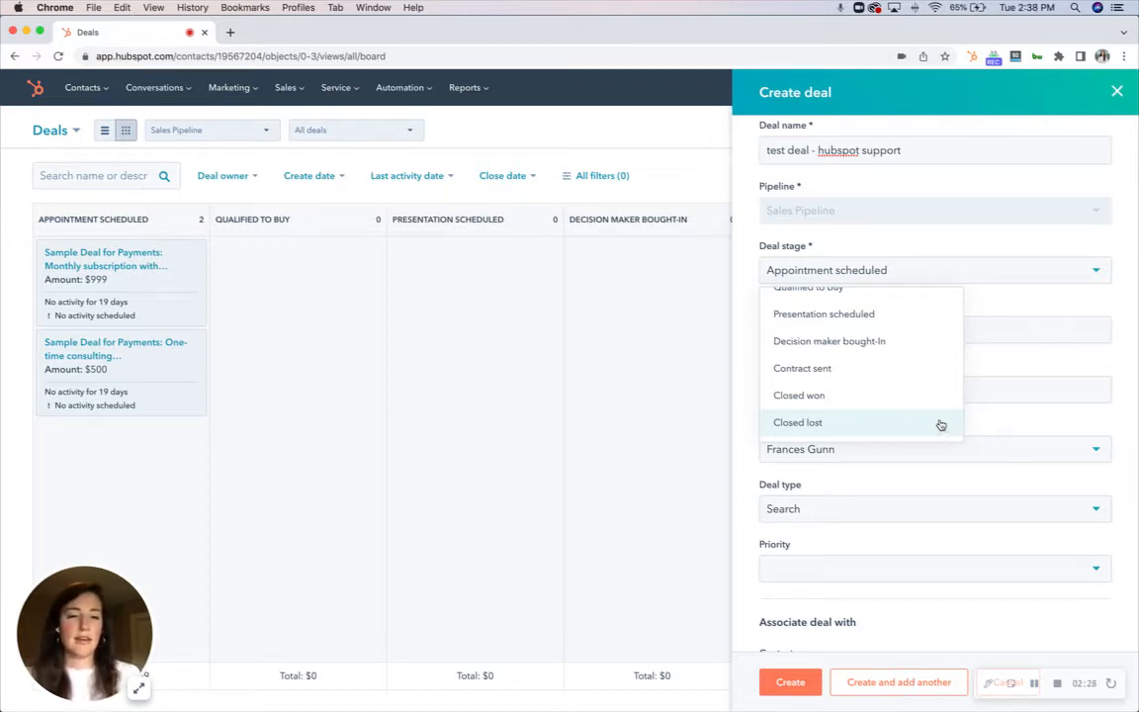
pyautogui.scroll(2, 940, 425)
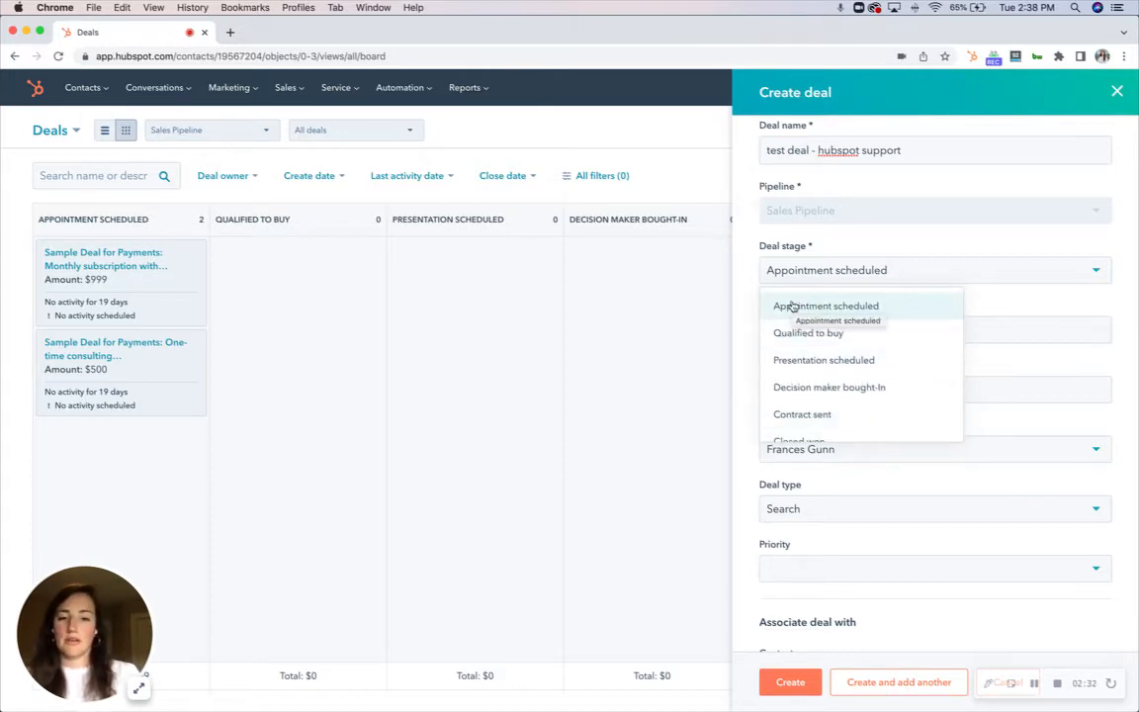
pyautogui.click(896, 315)
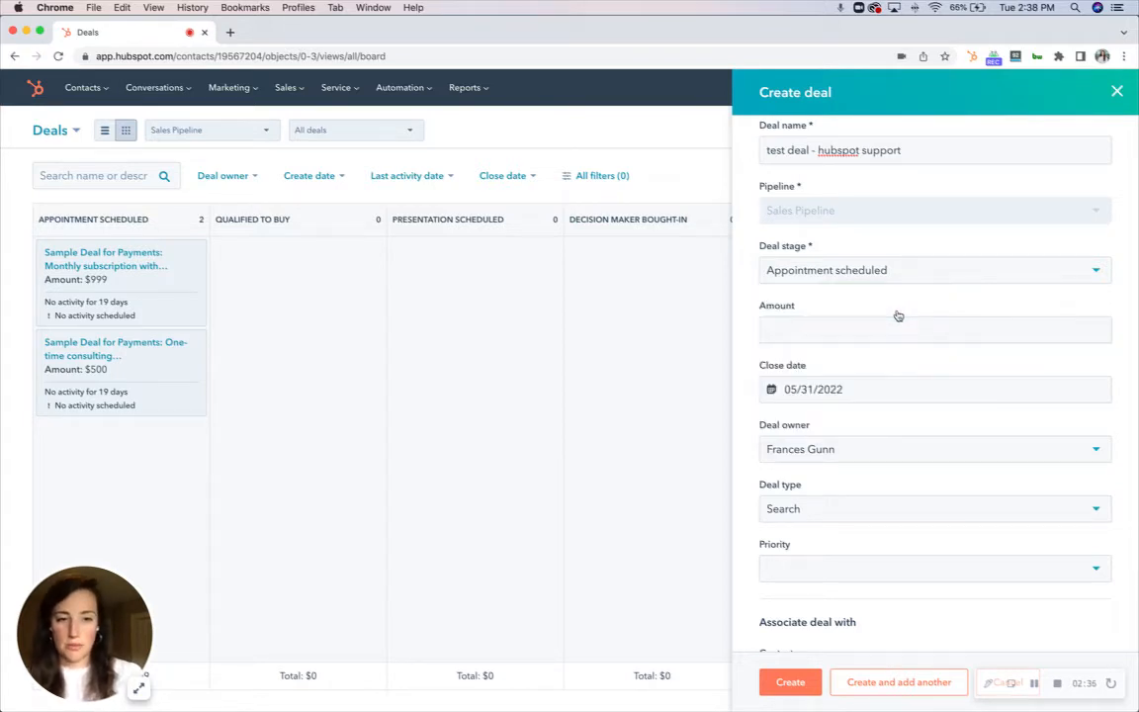
# Set the deal amount to 1250
pyautogui.click(833, 328)
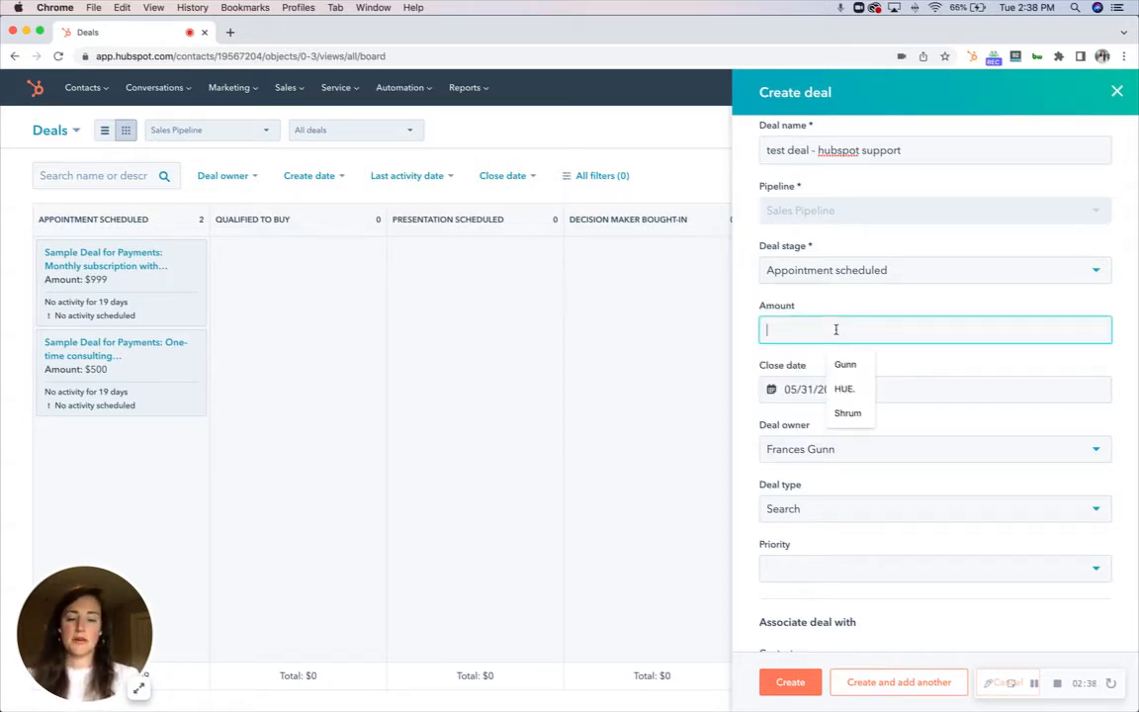
pyautogui.click(875, 307)
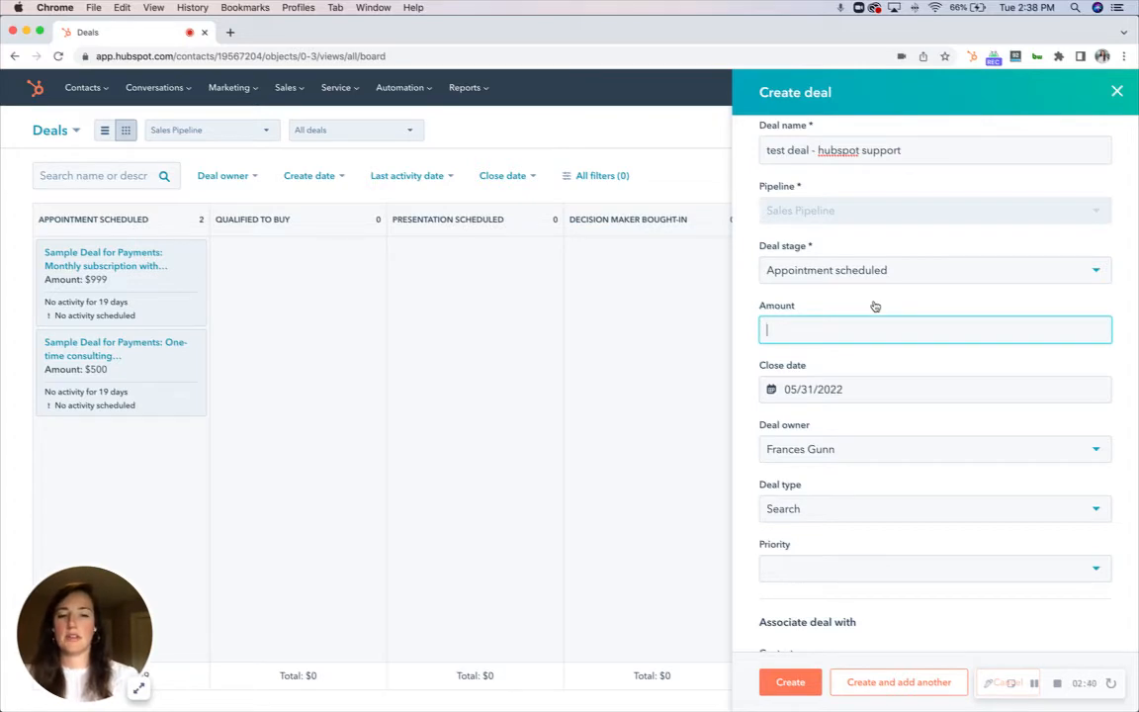
pyautogui.write('1250')
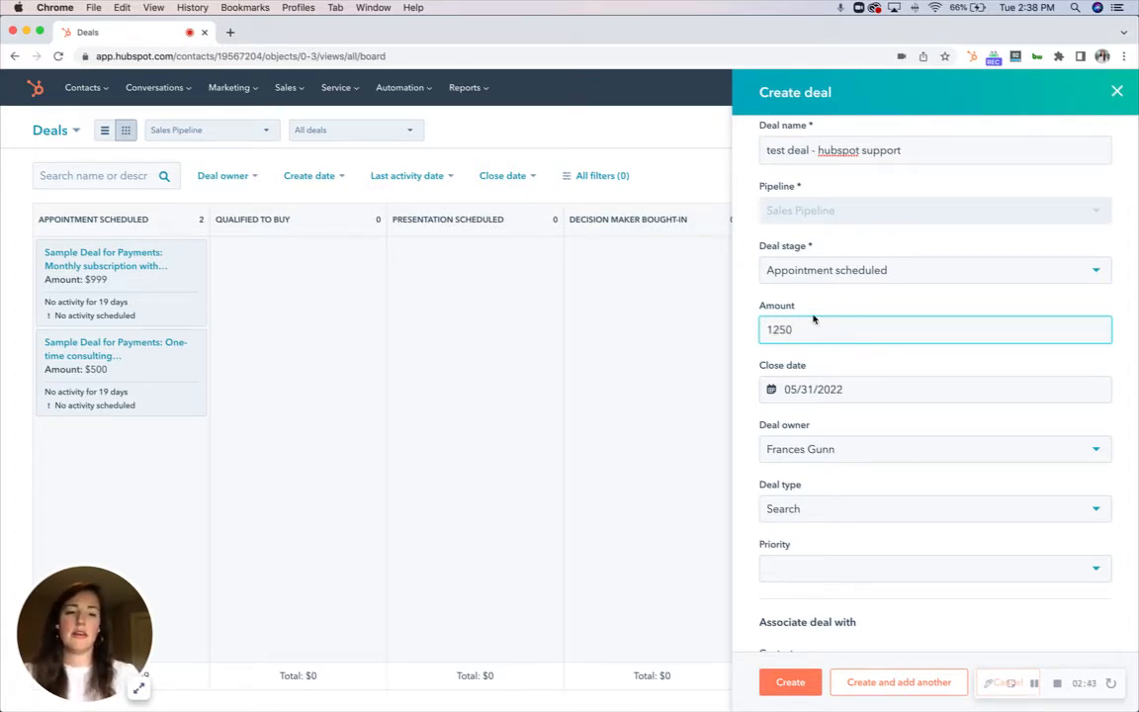
pyautogui.click(753, 320)
# Set the deal's close date to 07/26/2022
pyautogui.scroll(-2, 755, 331)
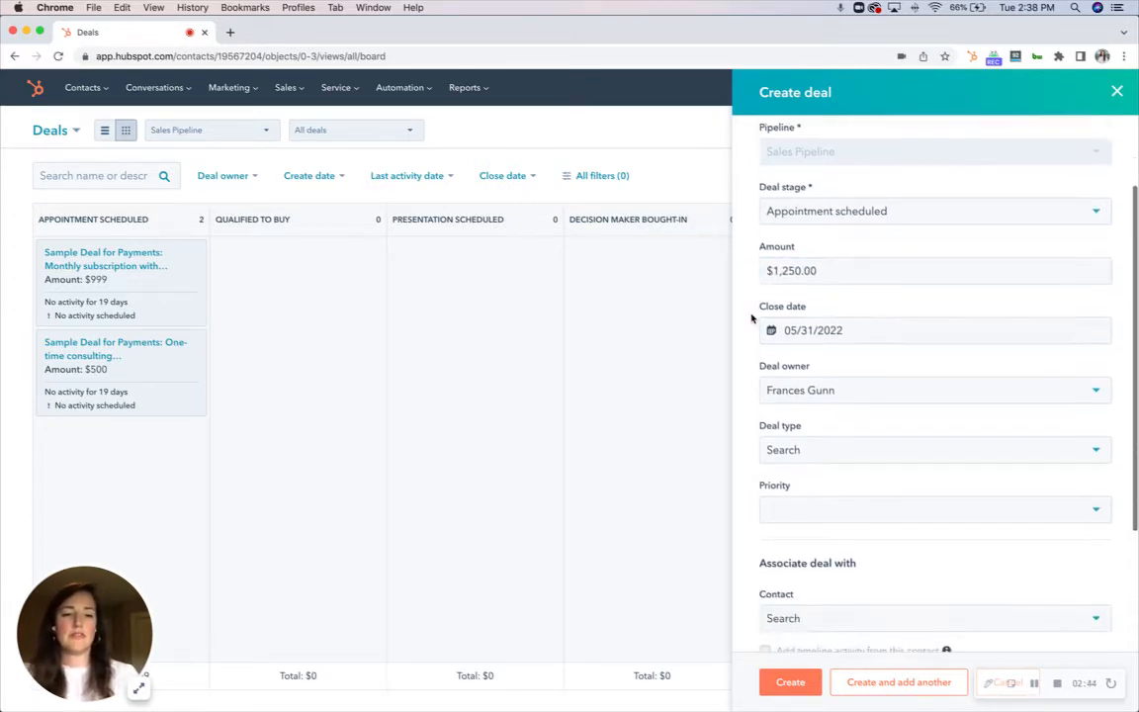
pyautogui.click(935, 313)
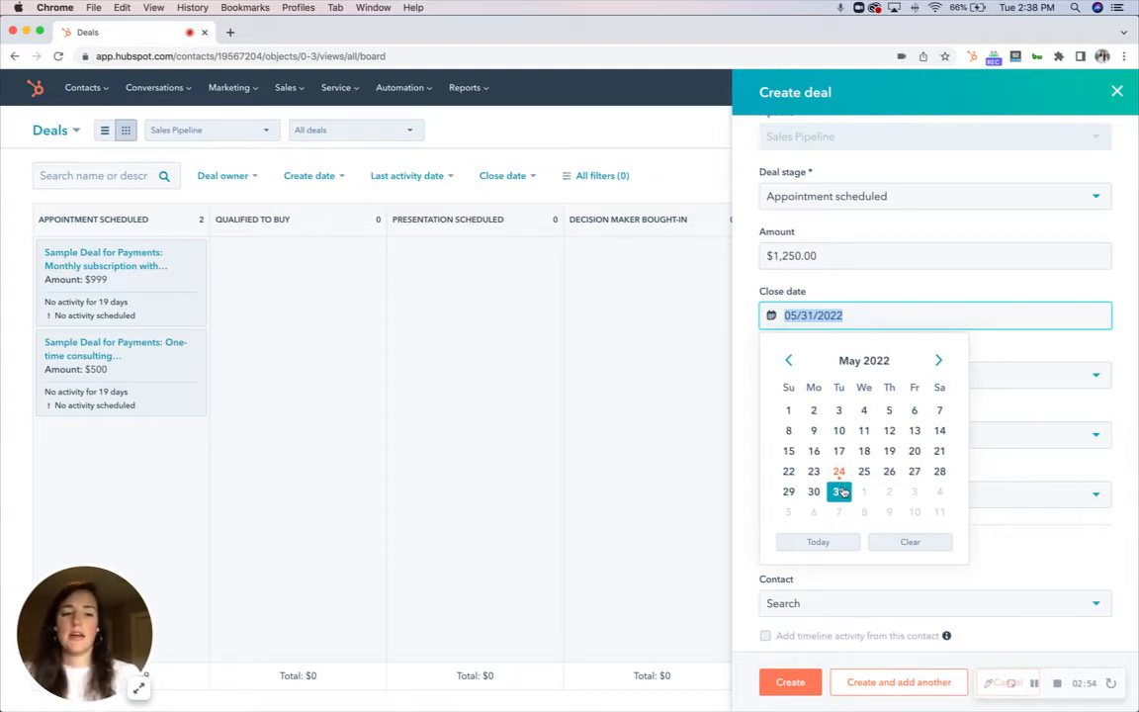
pyautogui.click(939, 362)
pyautogui.click(939, 362)
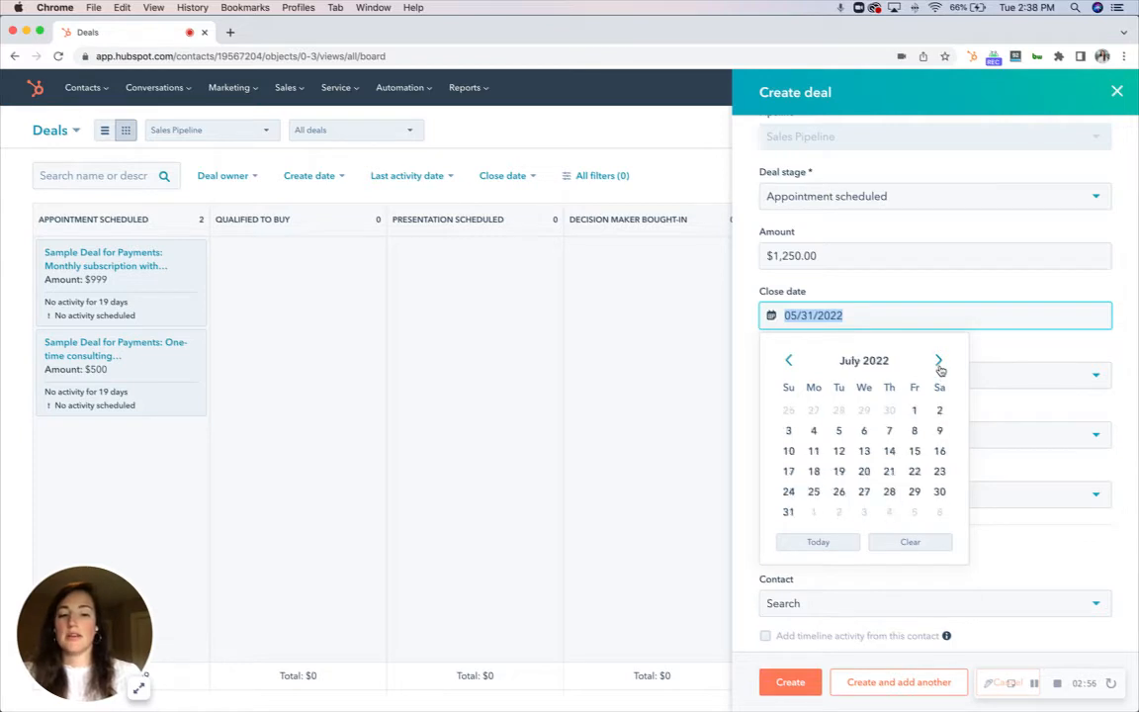
pyautogui.click(838, 492)
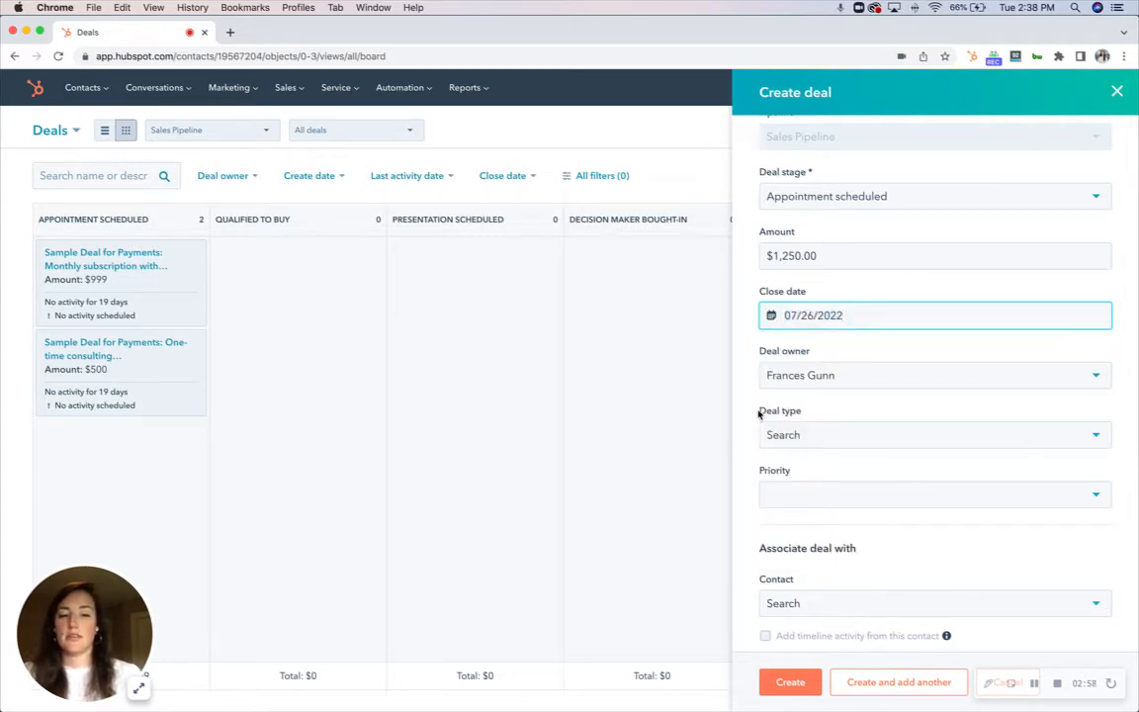
# Examine the available options for deal owner, deal type and priority
pyautogui.scroll(-1, 756, 400)
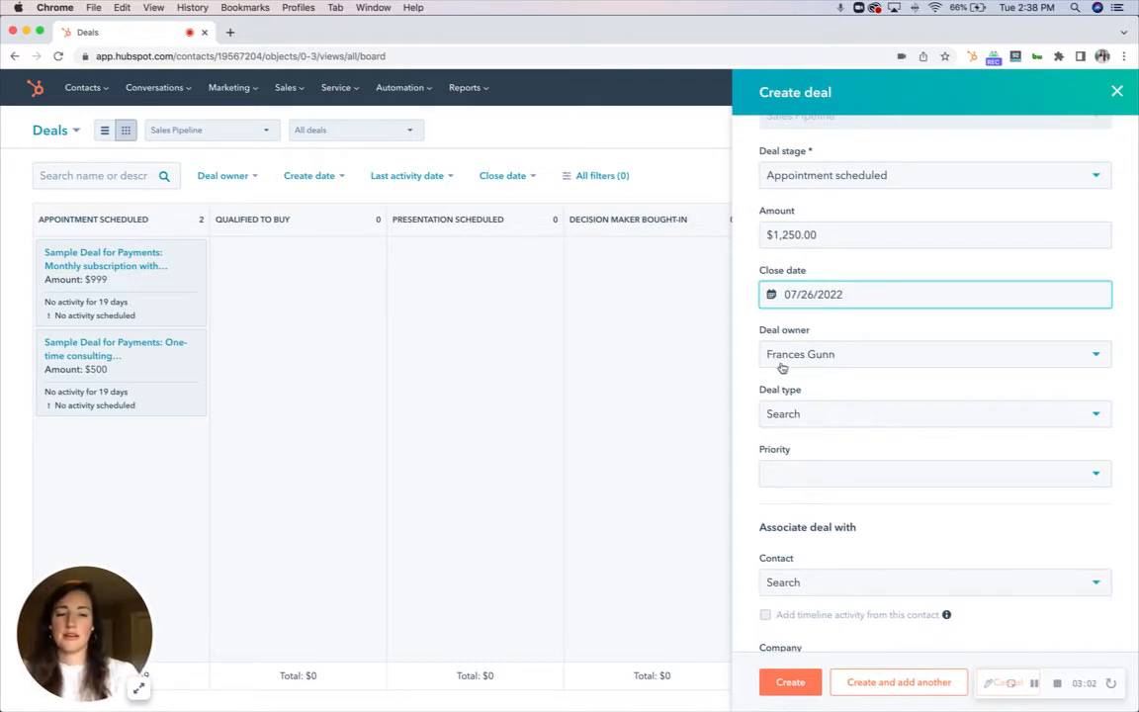
pyautogui.scroll(-1, 753, 386)
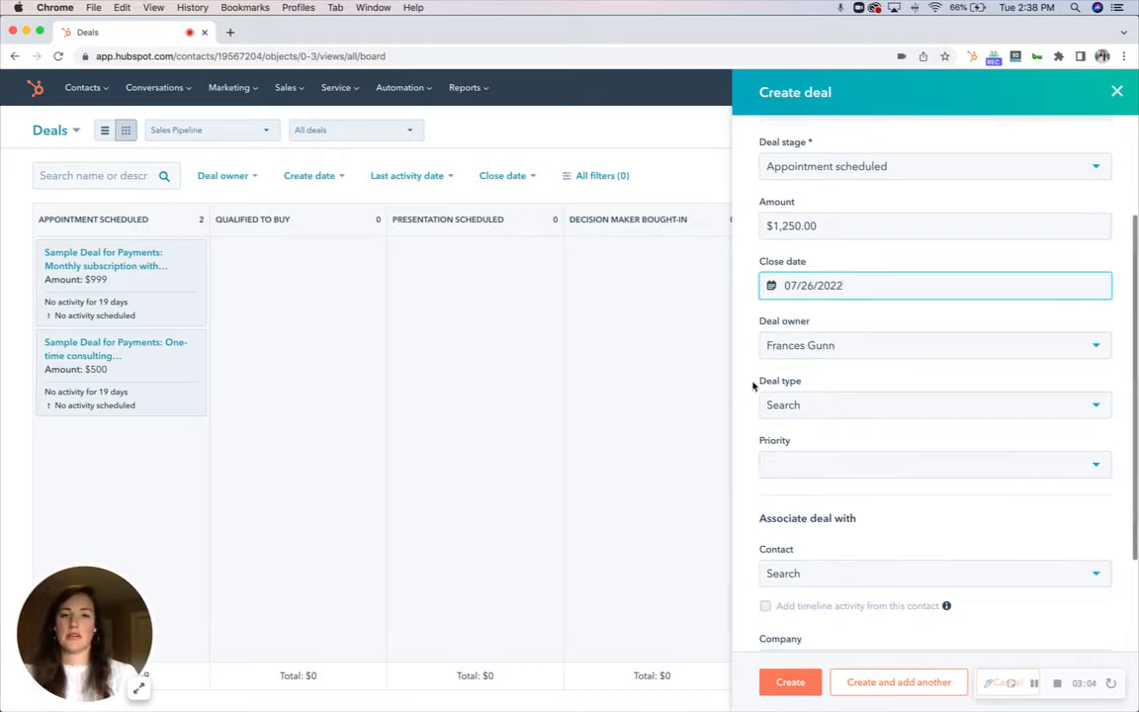
pyautogui.scroll(-1, 752, 385)
pyautogui.click(830, 334)
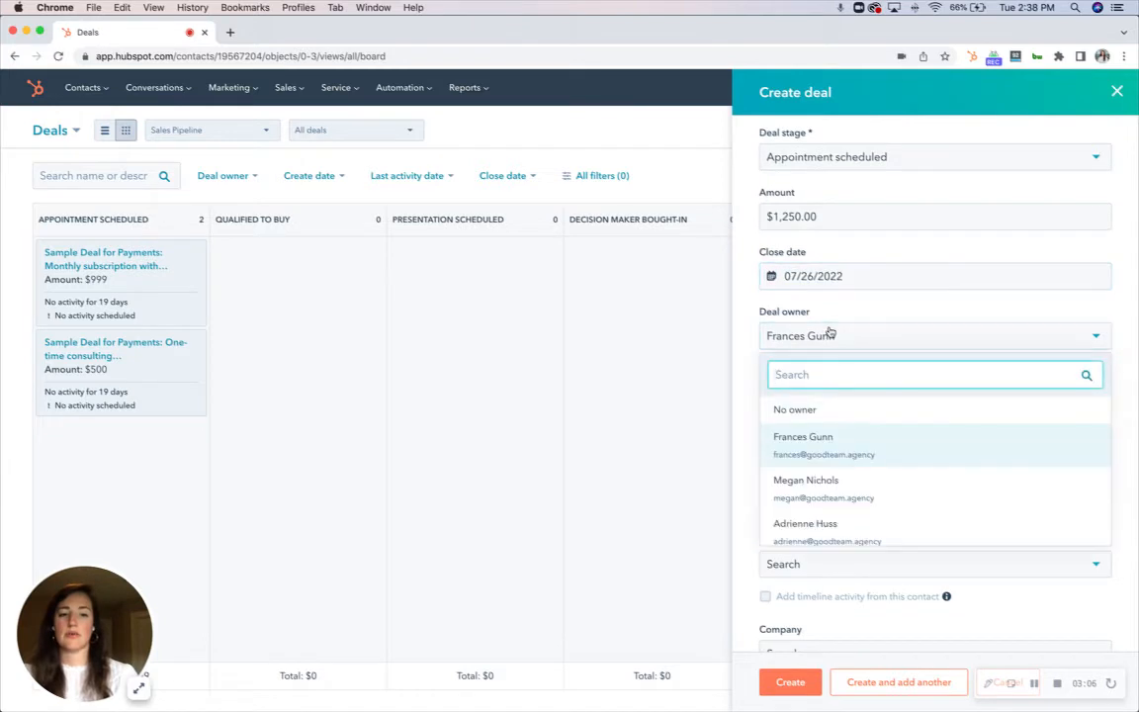
pyautogui.click(830, 334)
pyautogui.scroll(-2, 745, 394)
pyautogui.click(825, 371)
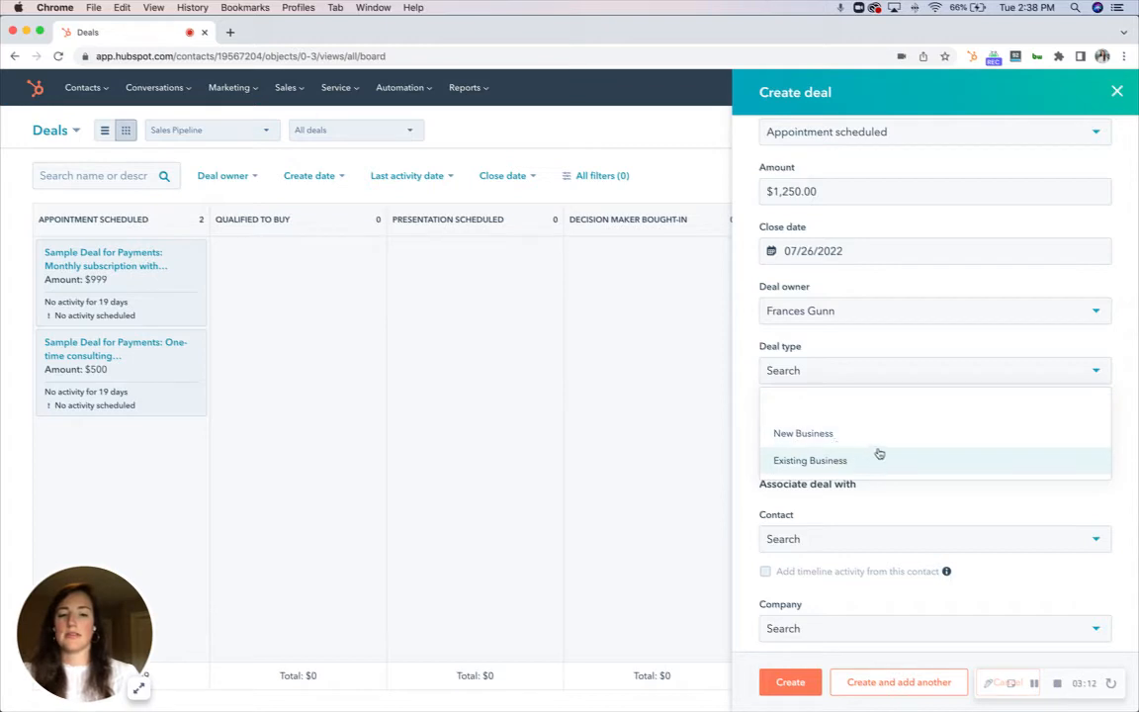
pyautogui.click(863, 413)
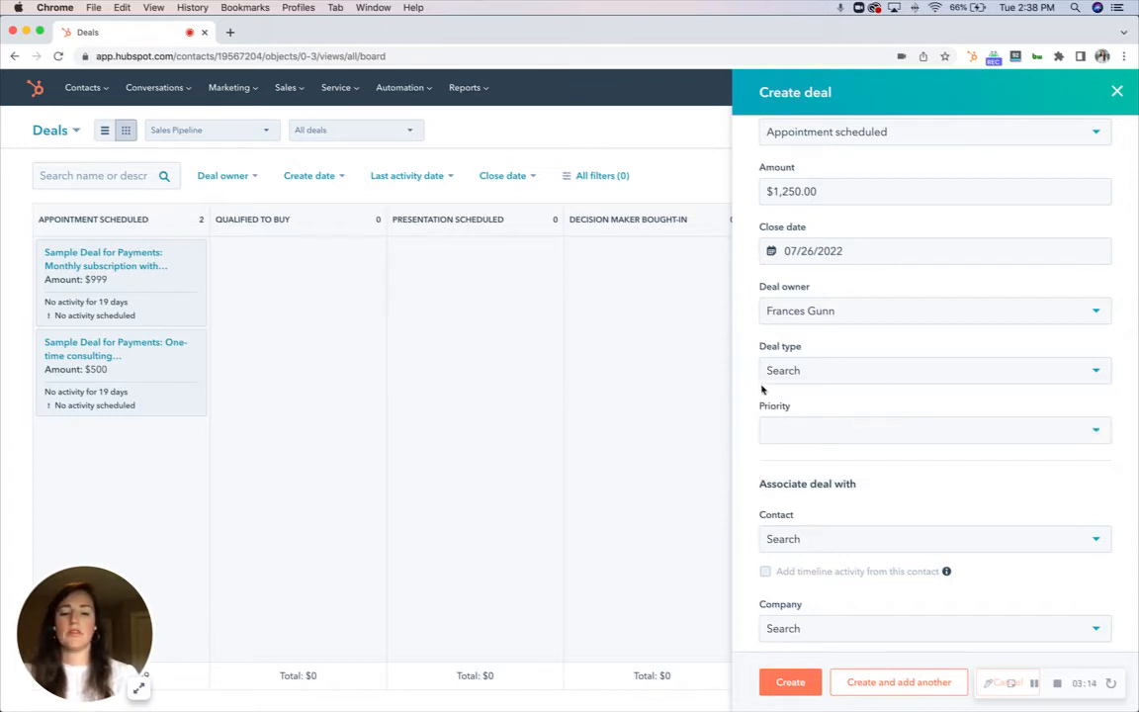
pyautogui.scroll(-2, 802, 401)
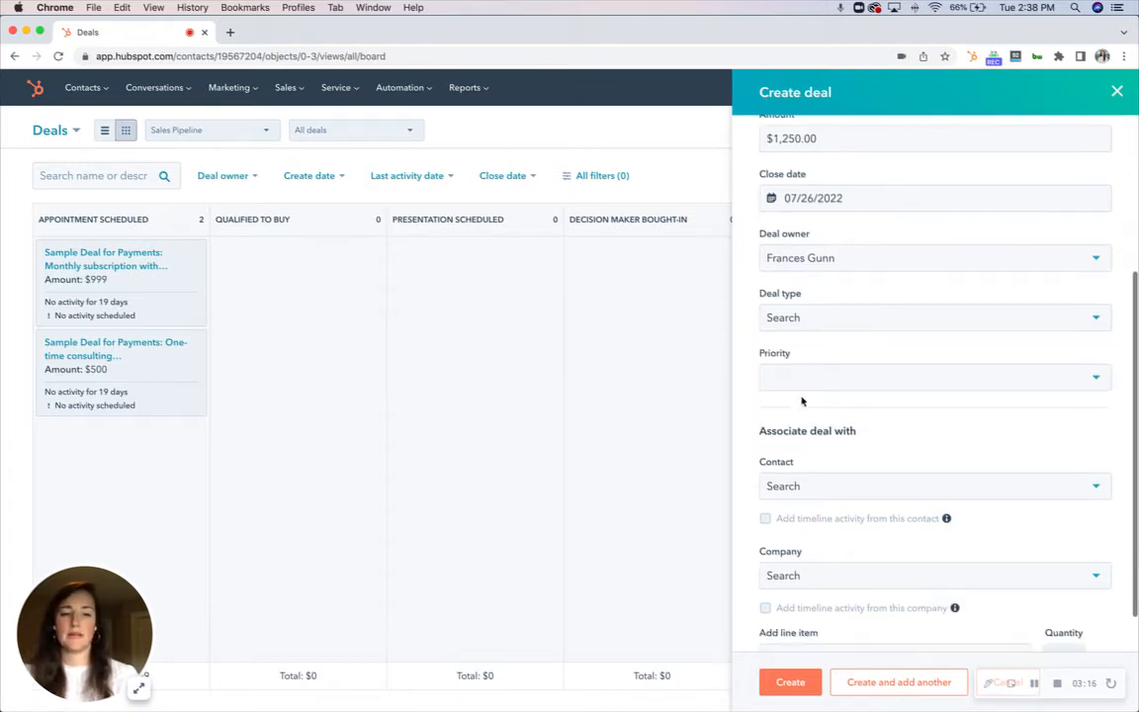
pyautogui.click(836, 380)
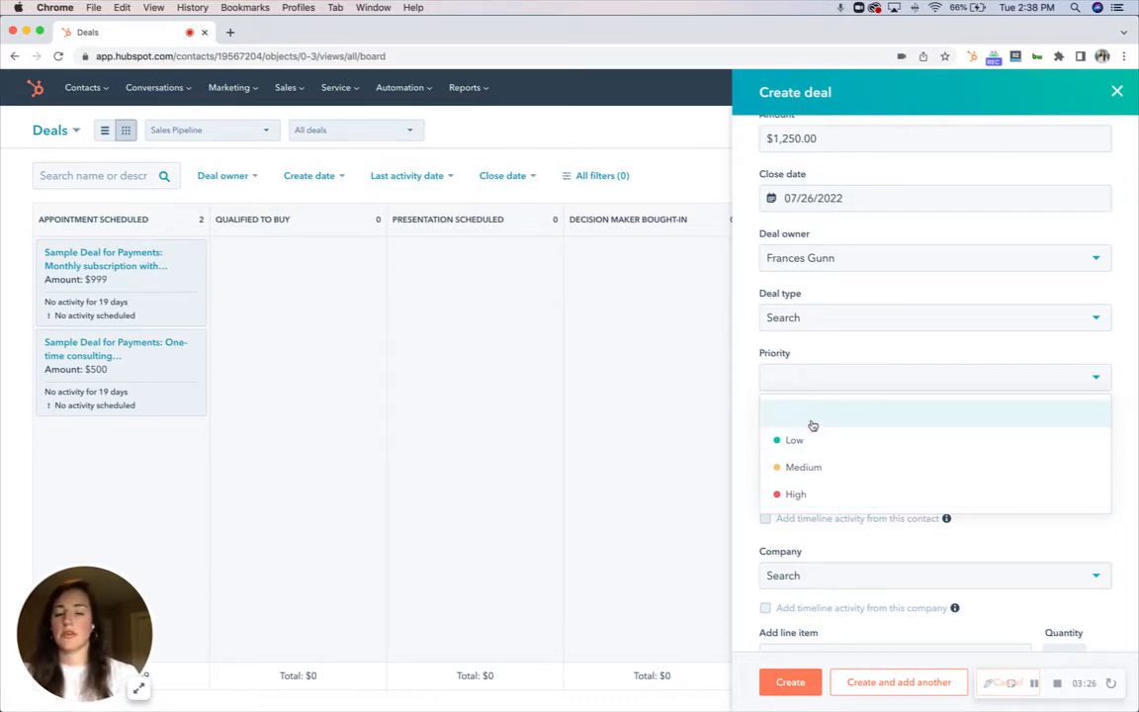
pyautogui.click(752, 414)
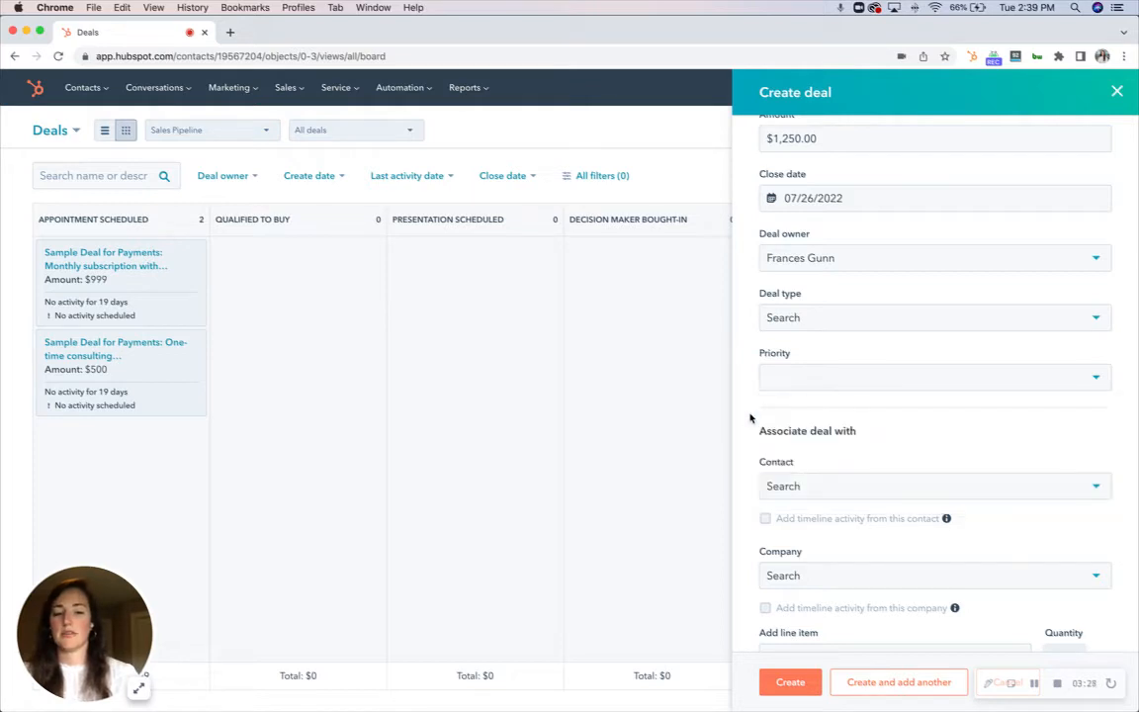
# Search contacts for 'bri' and associate the new deal with the matching sample contact
pyautogui.scroll(-1, 750, 418)
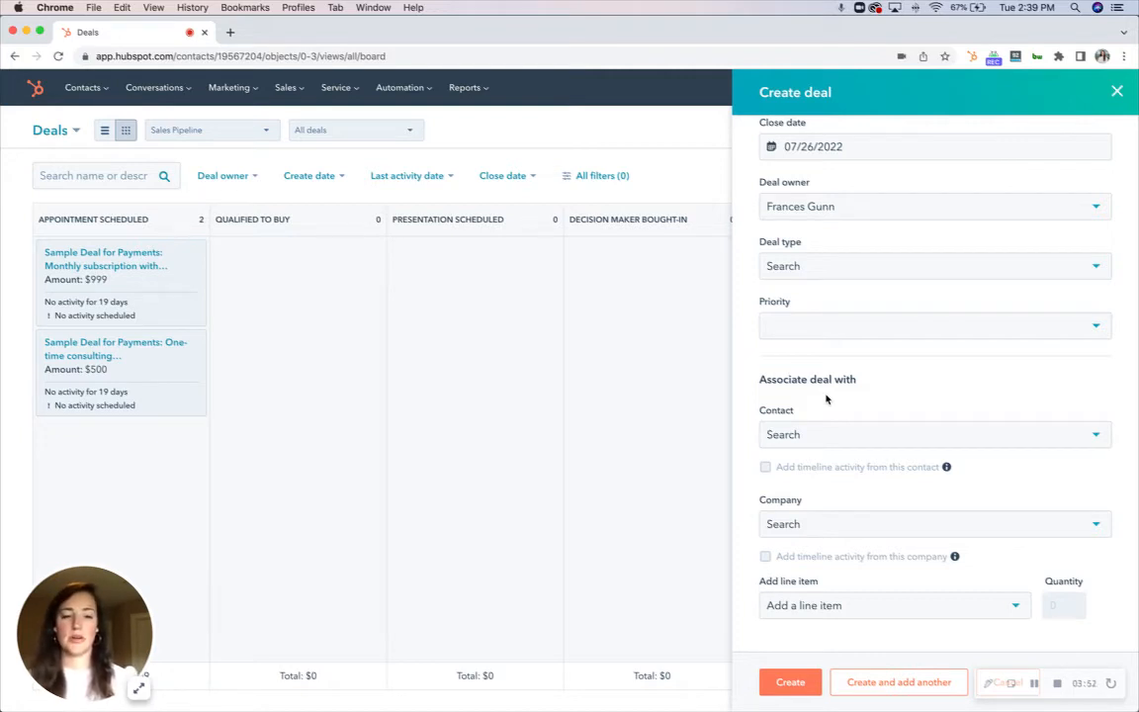
pyautogui.click(826, 434)
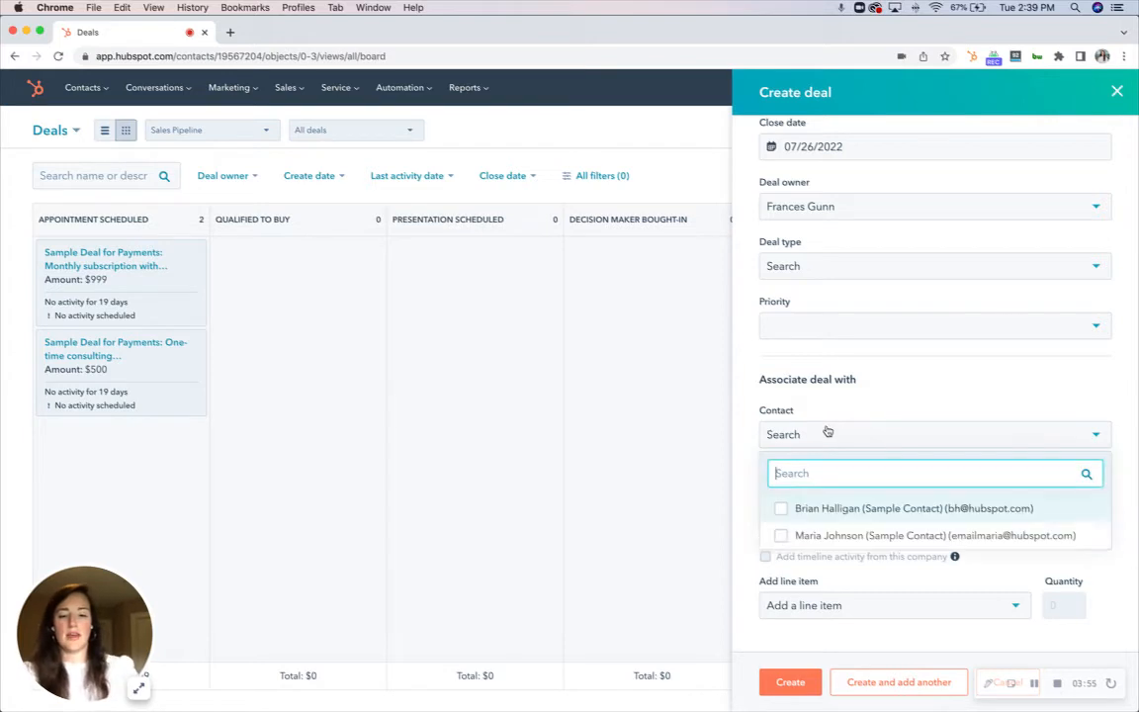
pyautogui.write('bri')
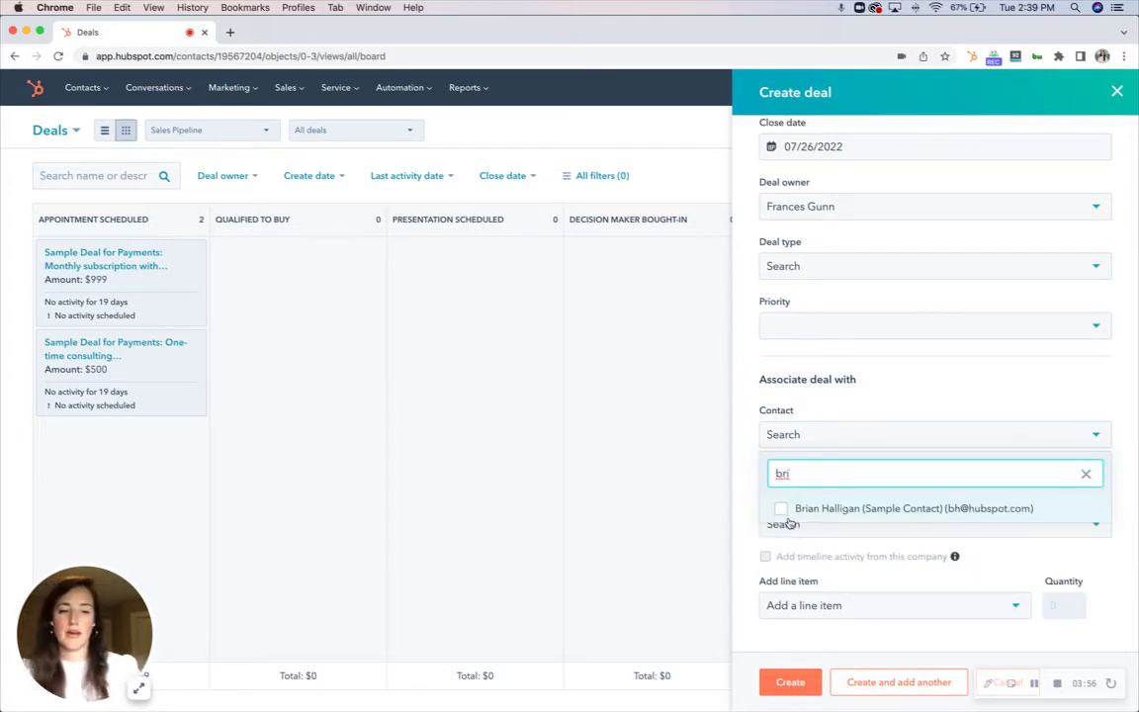
pyautogui.click(781, 509)
pyautogui.click(753, 472)
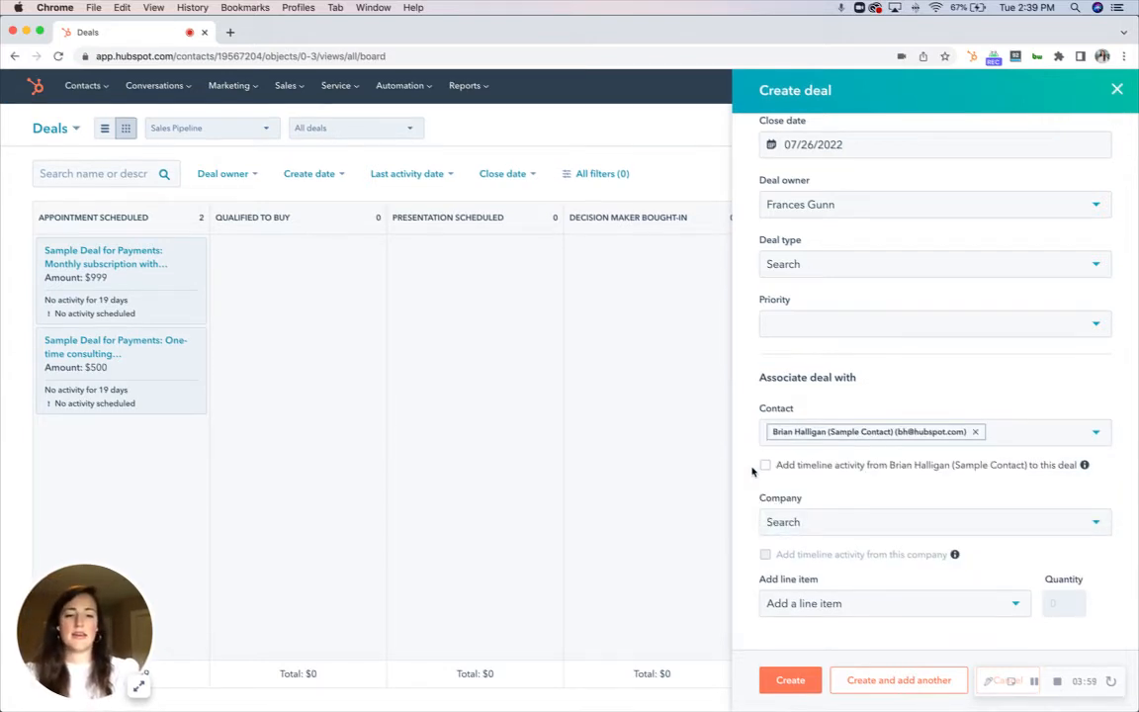
# Try to find a company to associate by searching for hubspot and then sample
pyautogui.click(798, 526)
pyautogui.write('hubspot')
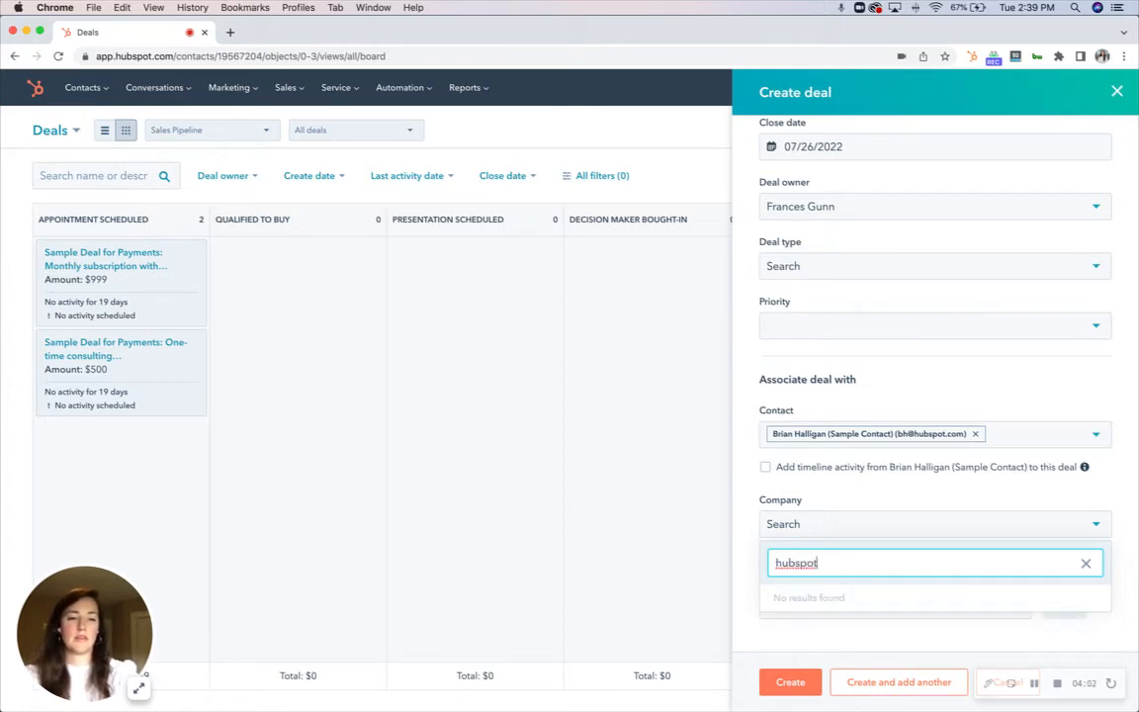
pyautogui.press('super+a')
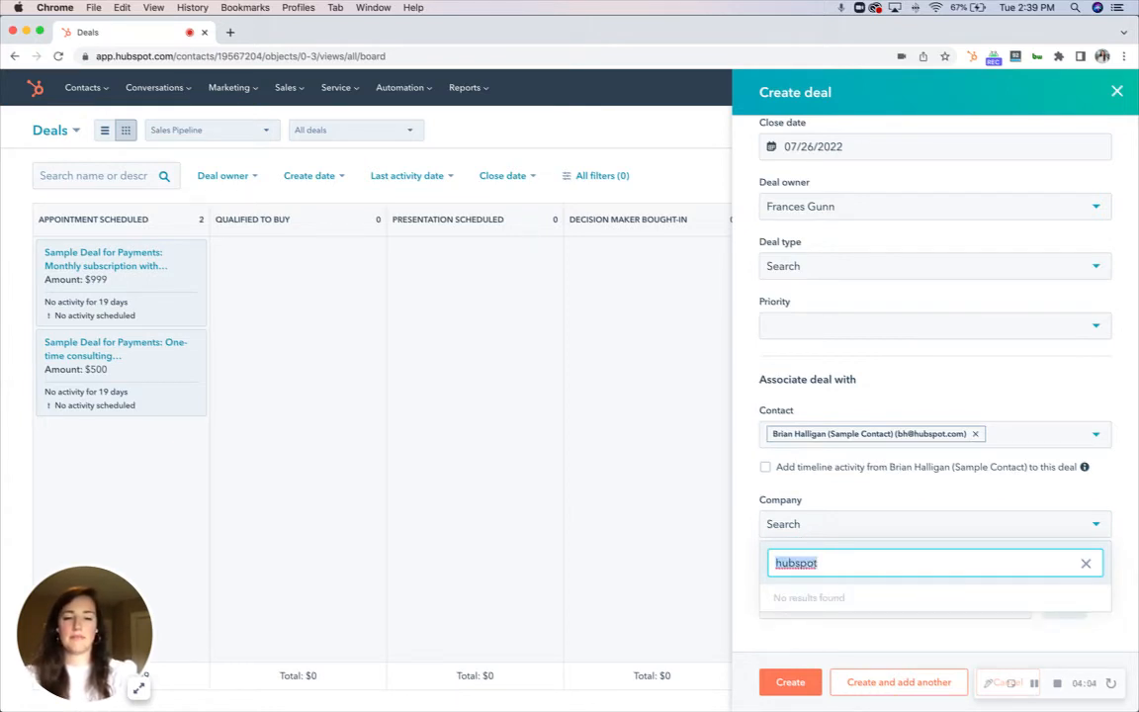
pyautogui.write('sample')
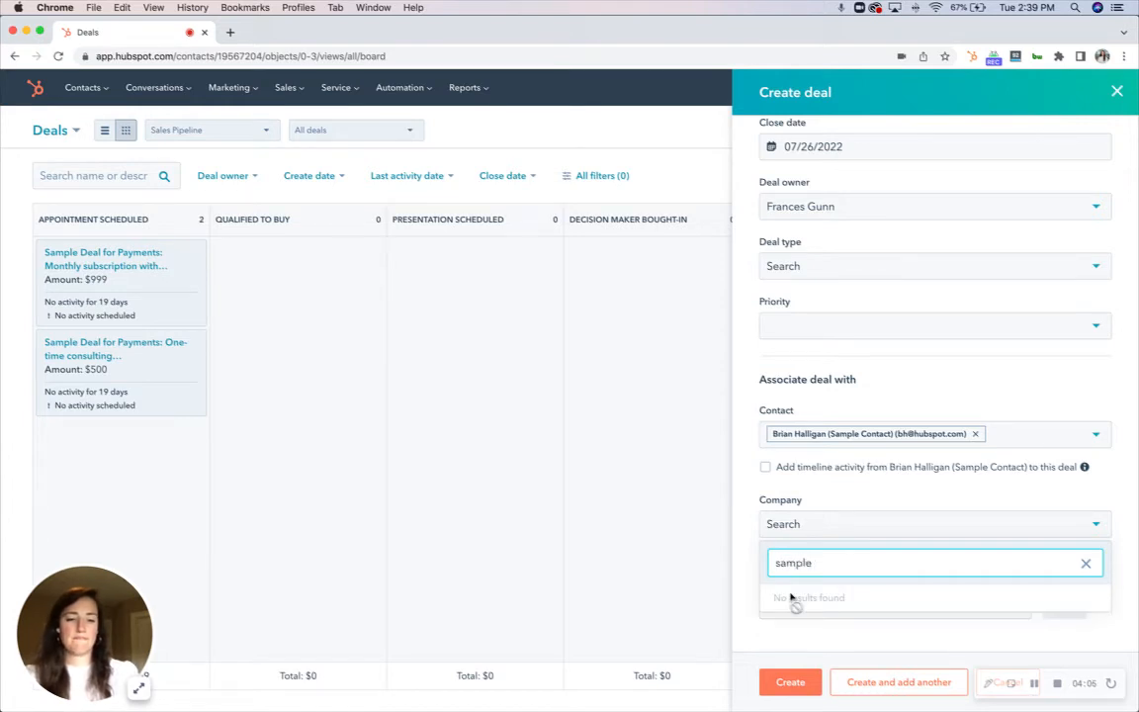
pyautogui.click(748, 542)
pyautogui.click(867, 526)
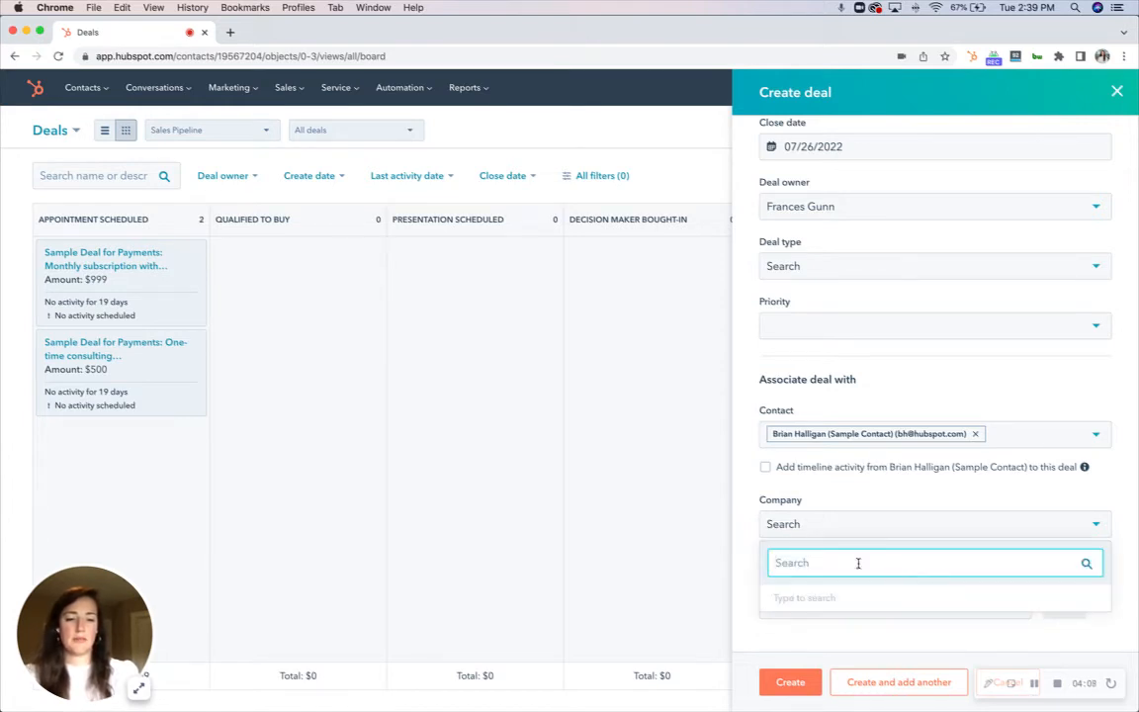
pyautogui.click(1126, 546)
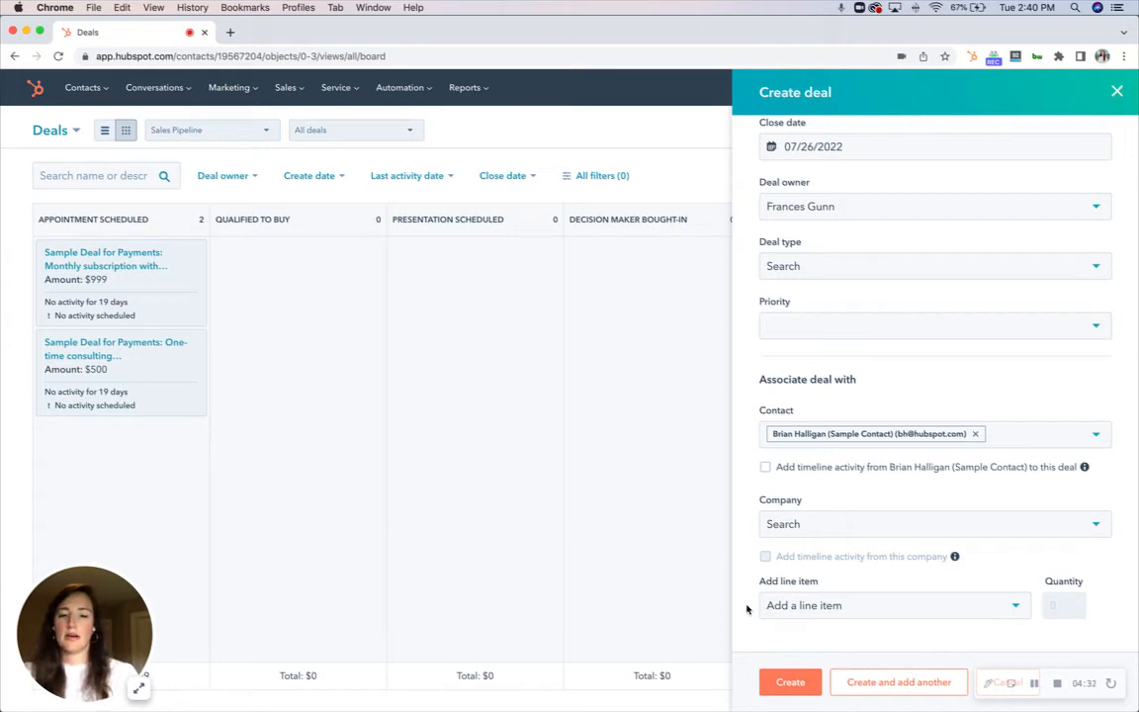
# Check the line item options, then create the deal without adding a line item
pyautogui.click(817, 615)
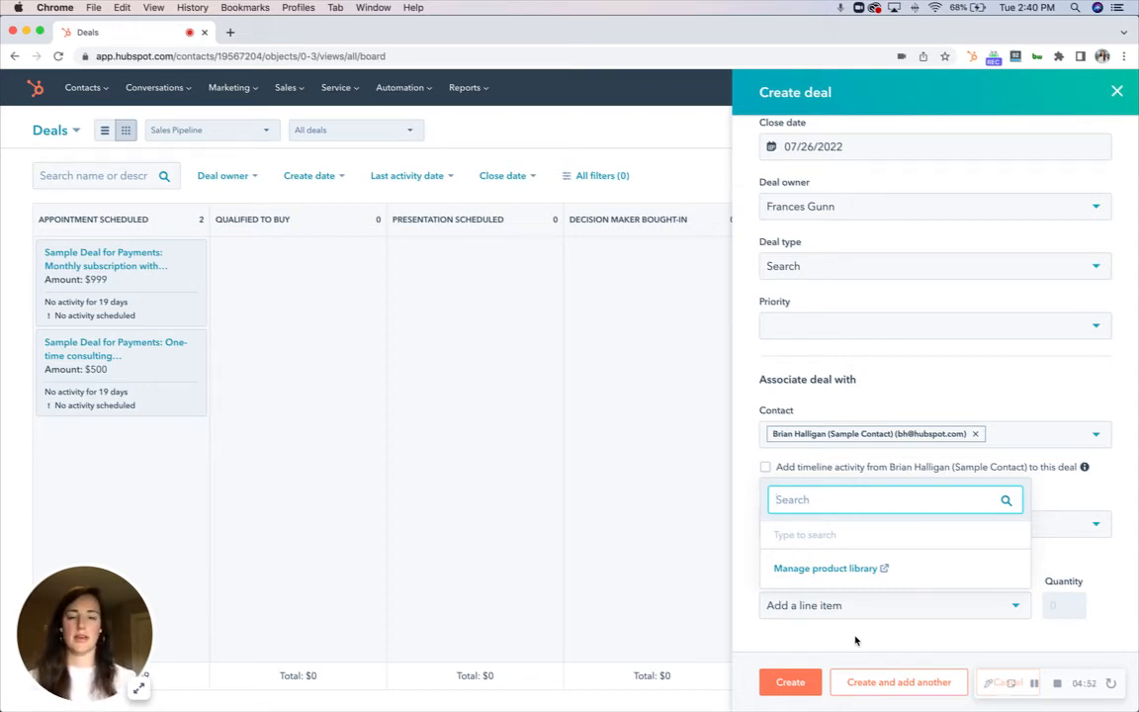
pyautogui.click(856, 641)
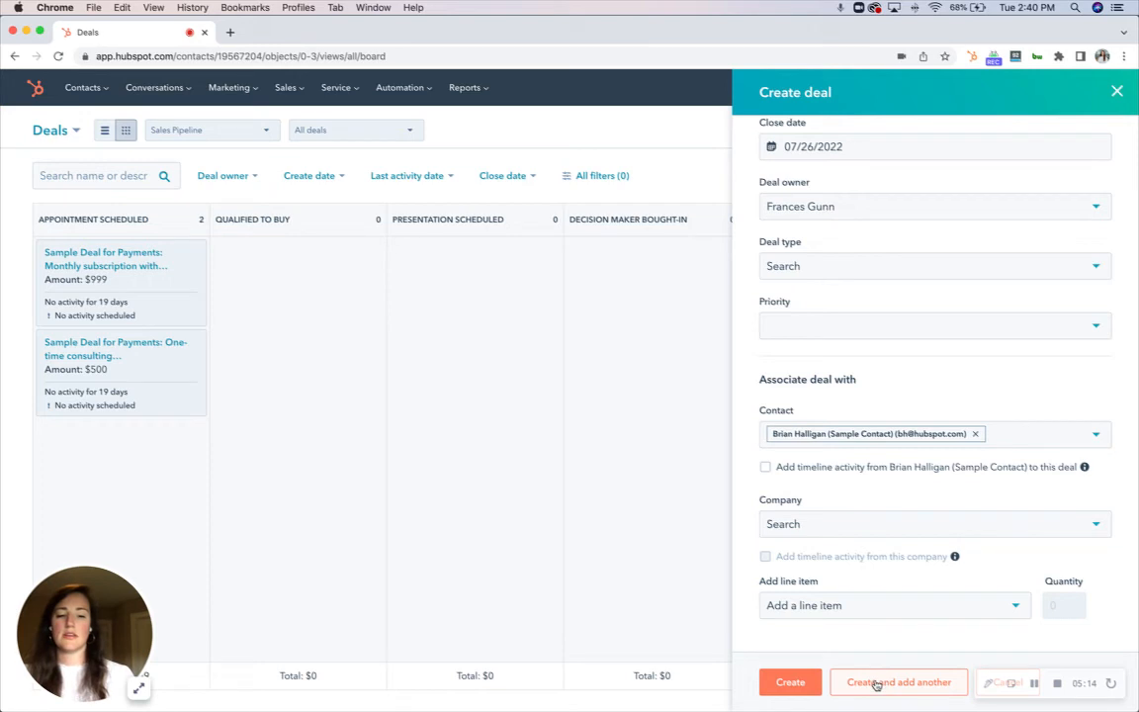
pyautogui.click(791, 683)
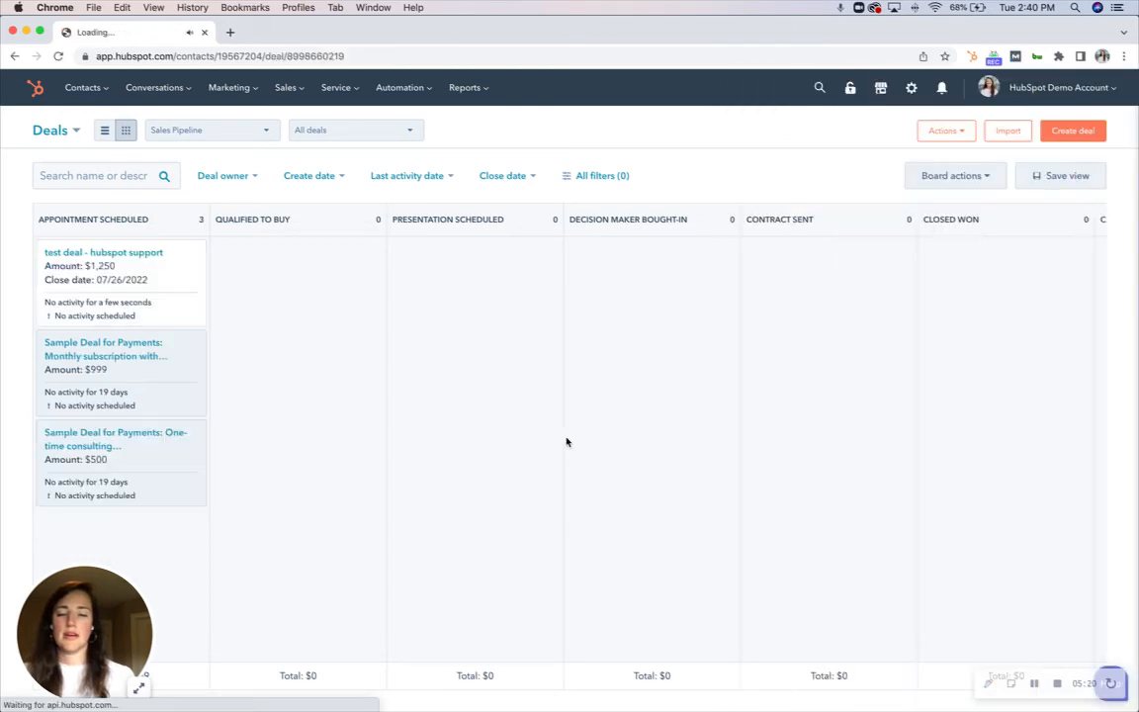
# Open the new test deal's record to review its details and return to the deals board
pyautogui.click(185, 285)
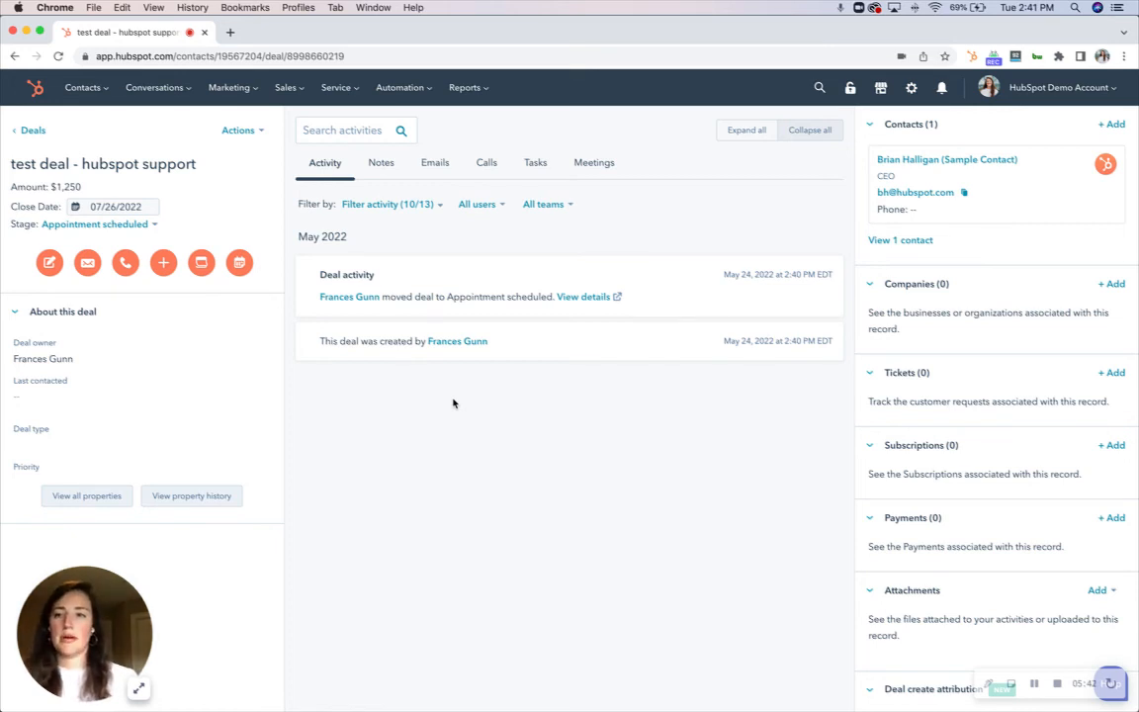
pyautogui.click(31, 133)
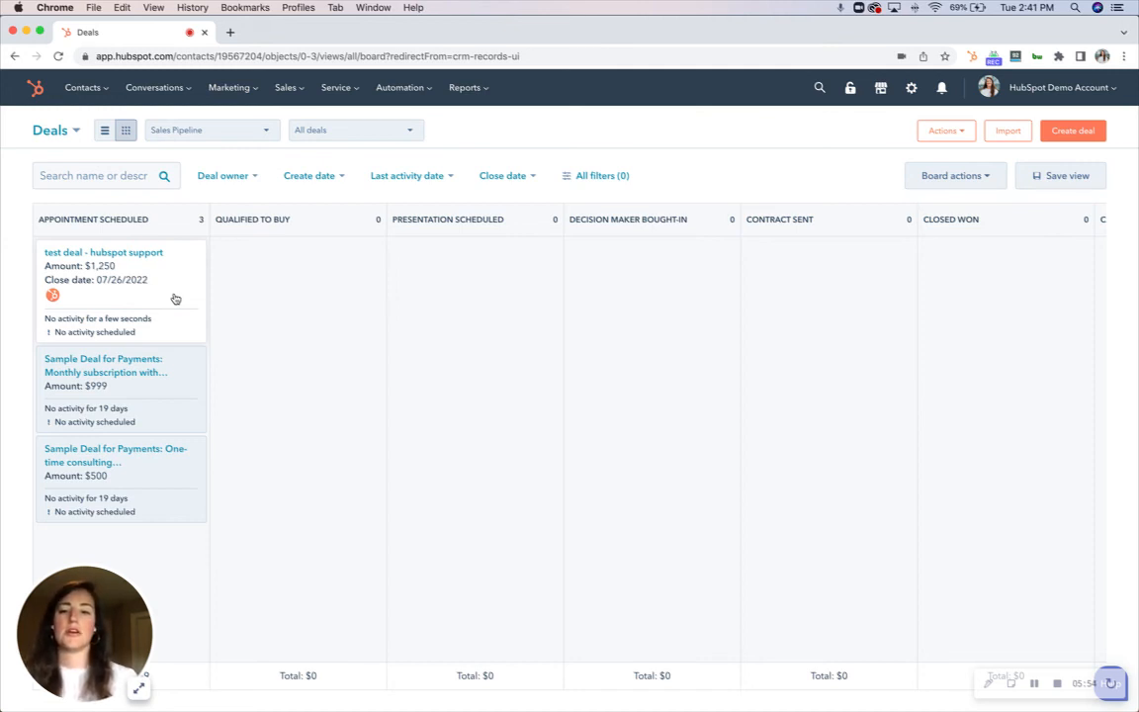
# Move the test deal card into the Decision maker bought-in stage of the pipeline
pyautogui.moveTo(175, 299); pyautogui.dragTo(703, 299)
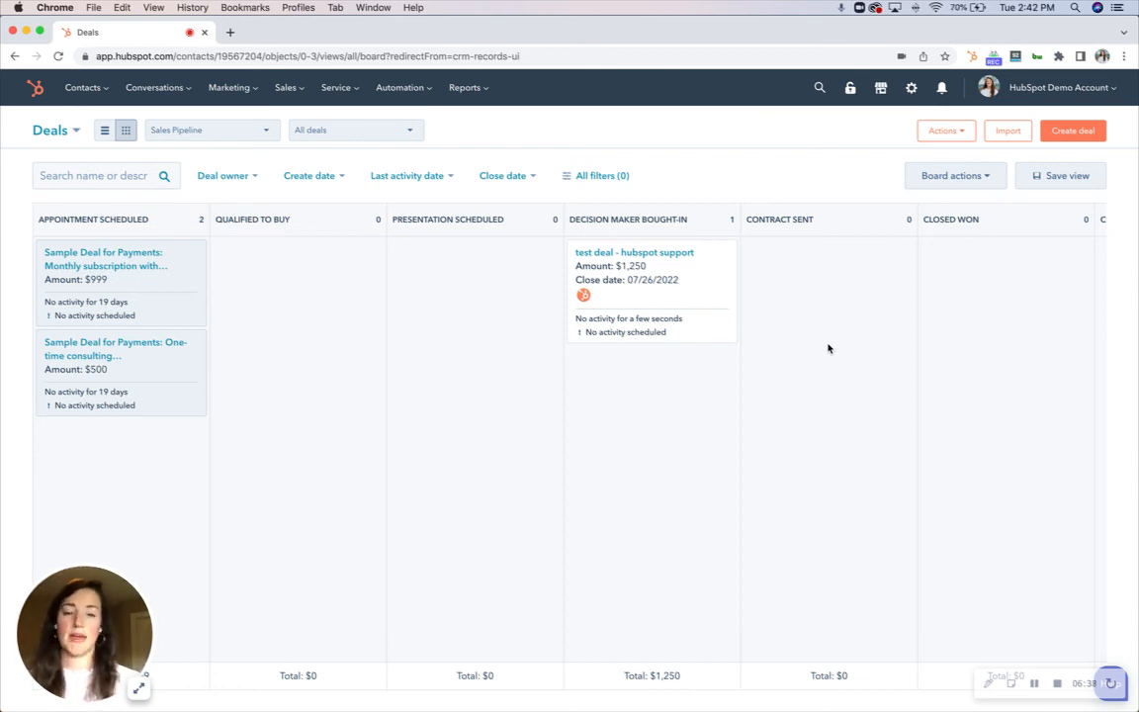
pyautogui.click(1056, 682)
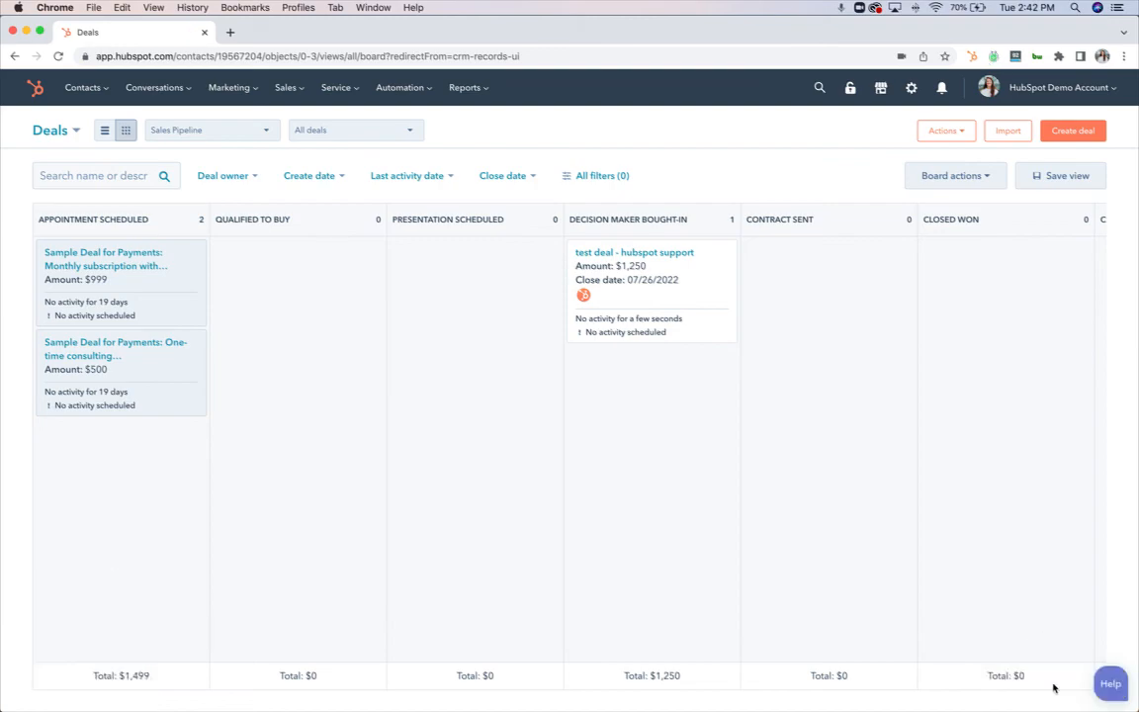